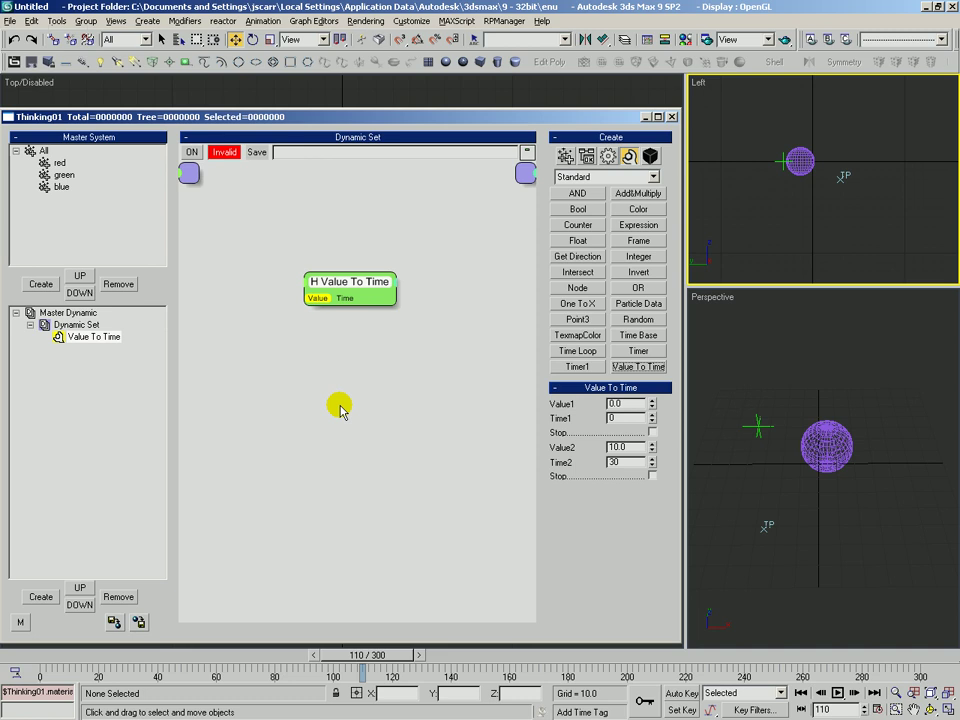
- Add an All particle group node to the Dynamic Set and wire its Age output to the Value To Time node's Value input
double_click(624, 404)
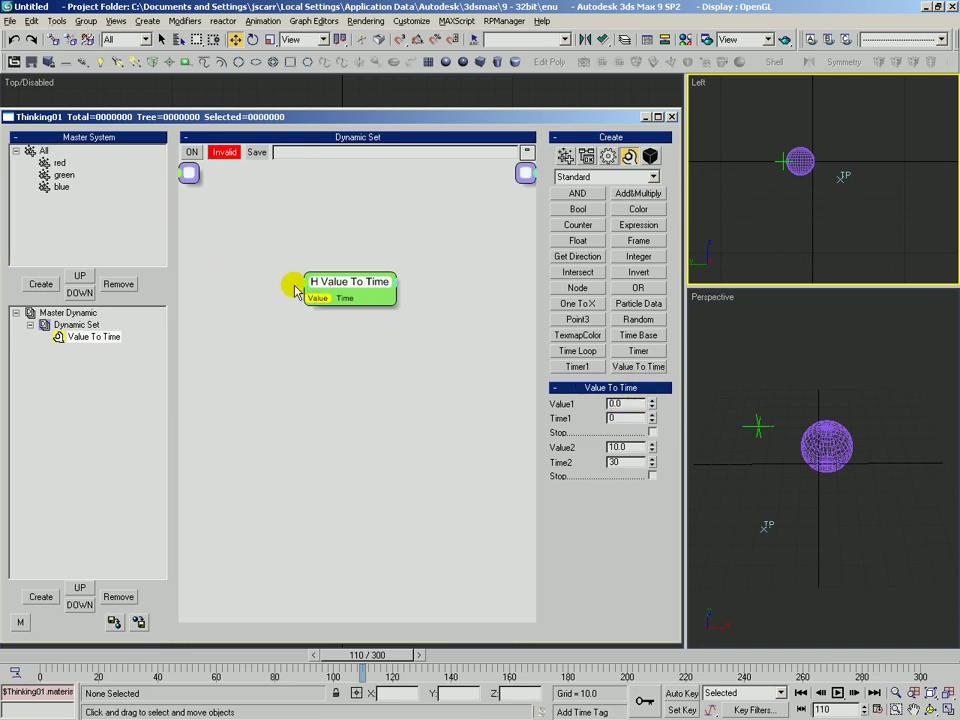
drag(302, 289, 320, 318)
click(565, 156)
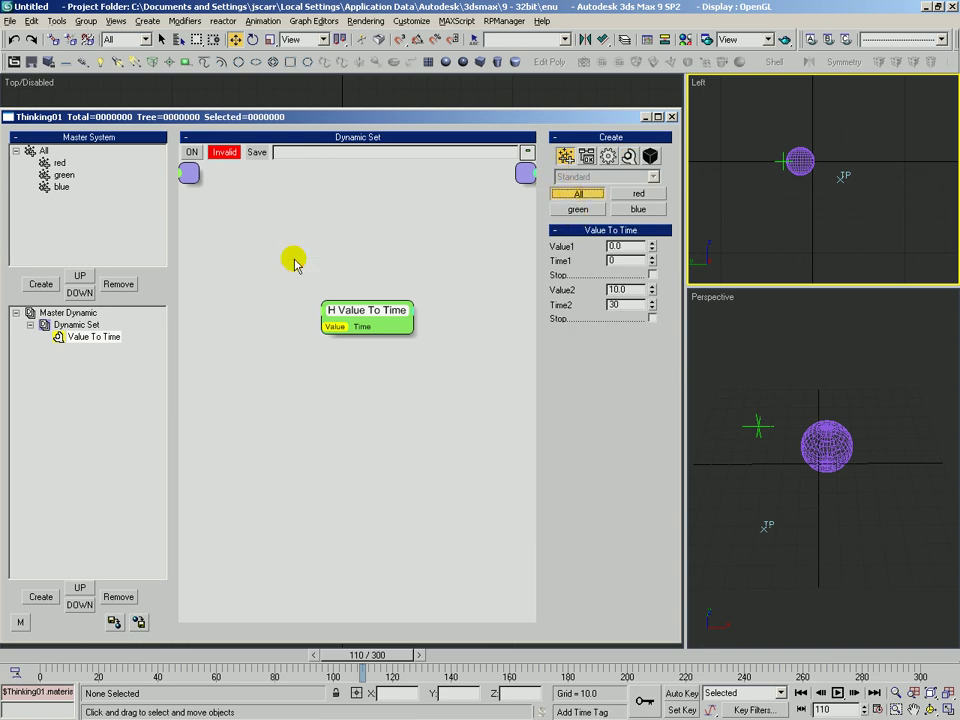
click(255, 266)
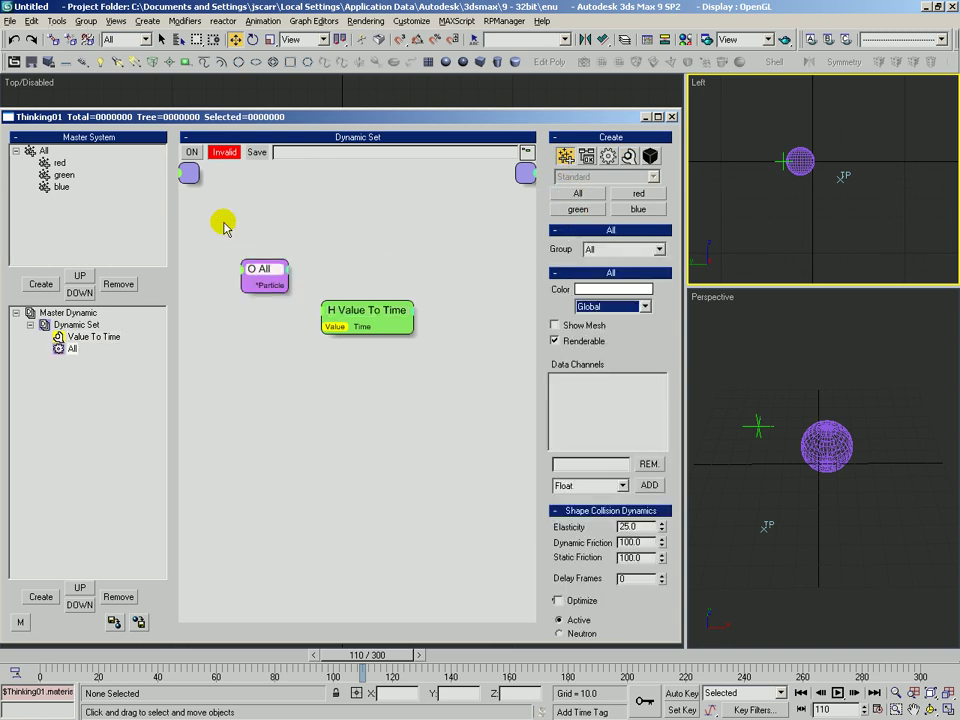
click(289, 281)
click(285, 326)
click(326, 330)
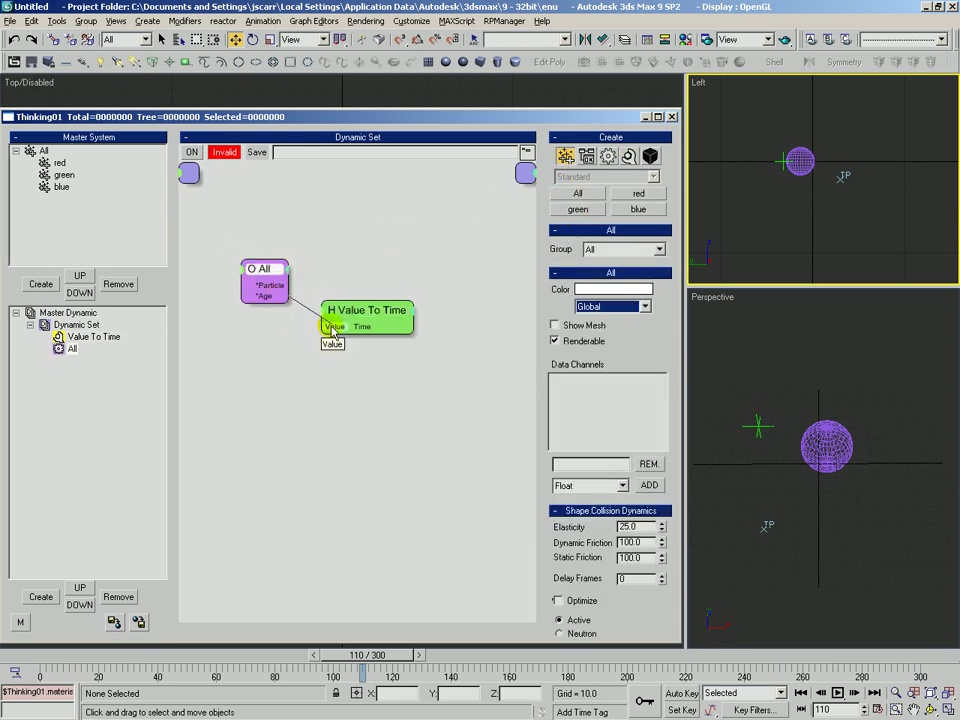
click(345, 317)
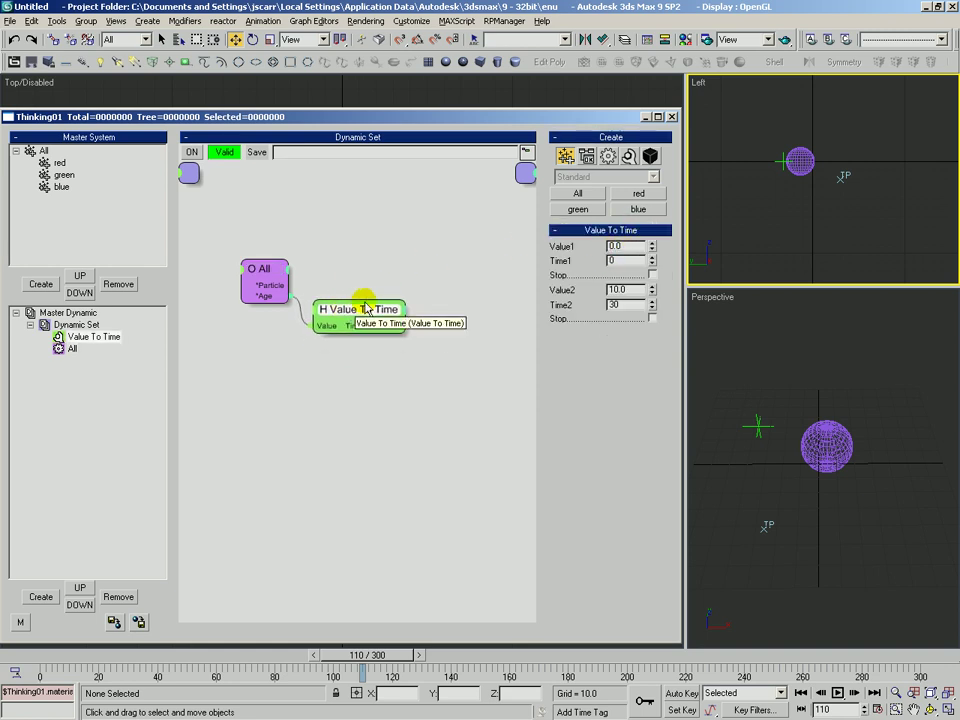
- Move the Value To Time node beneath the All node and set its Value2 to 100
drag(328, 312, 243, 346)
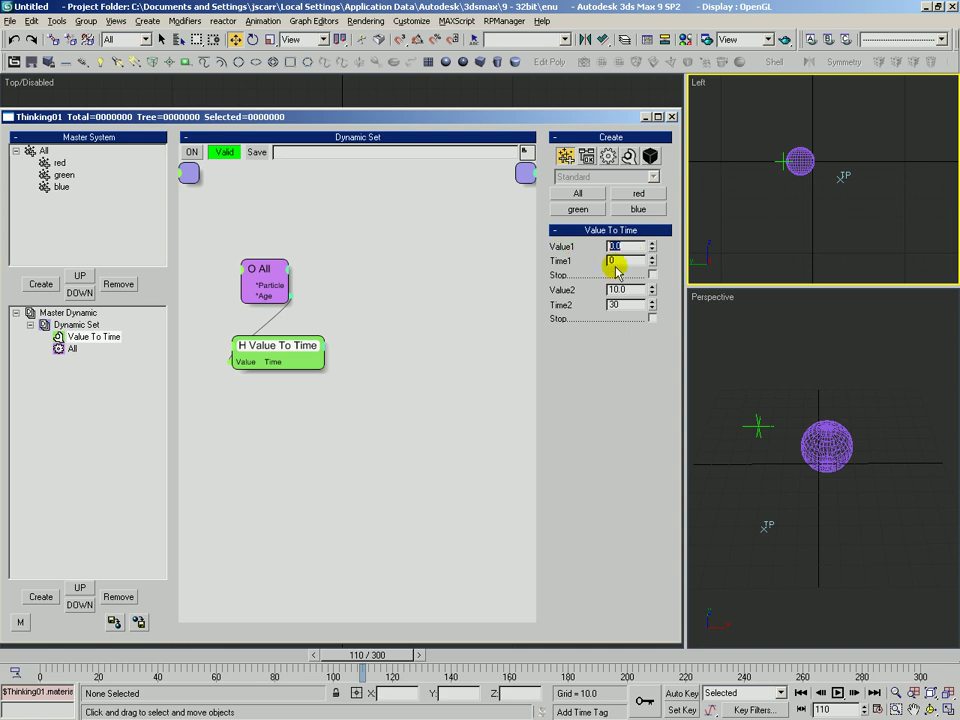
click(615, 290)
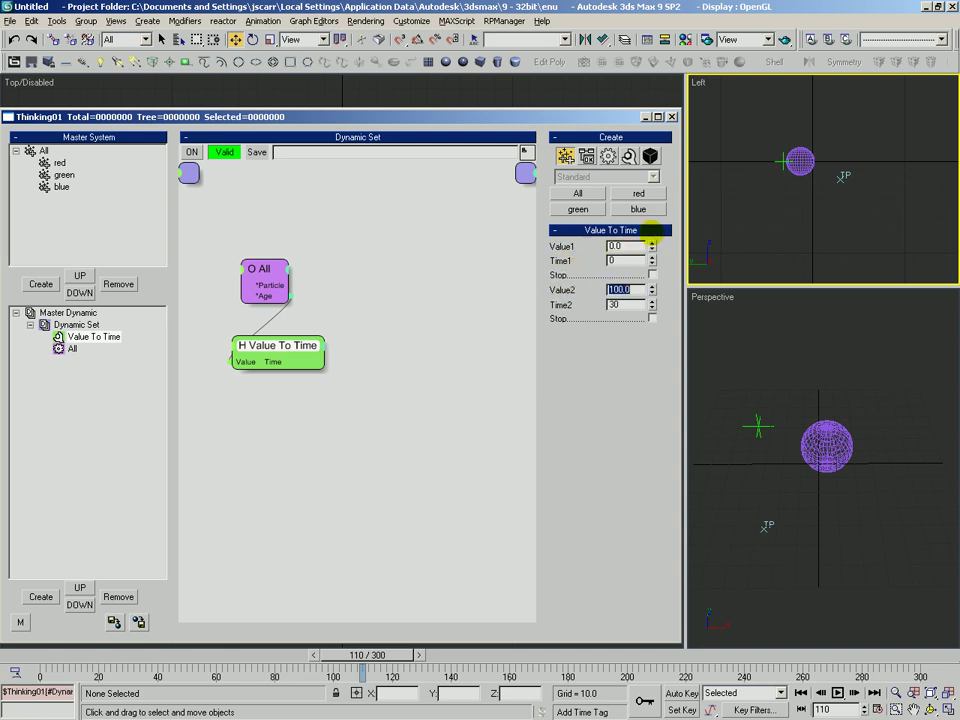
click(615, 246)
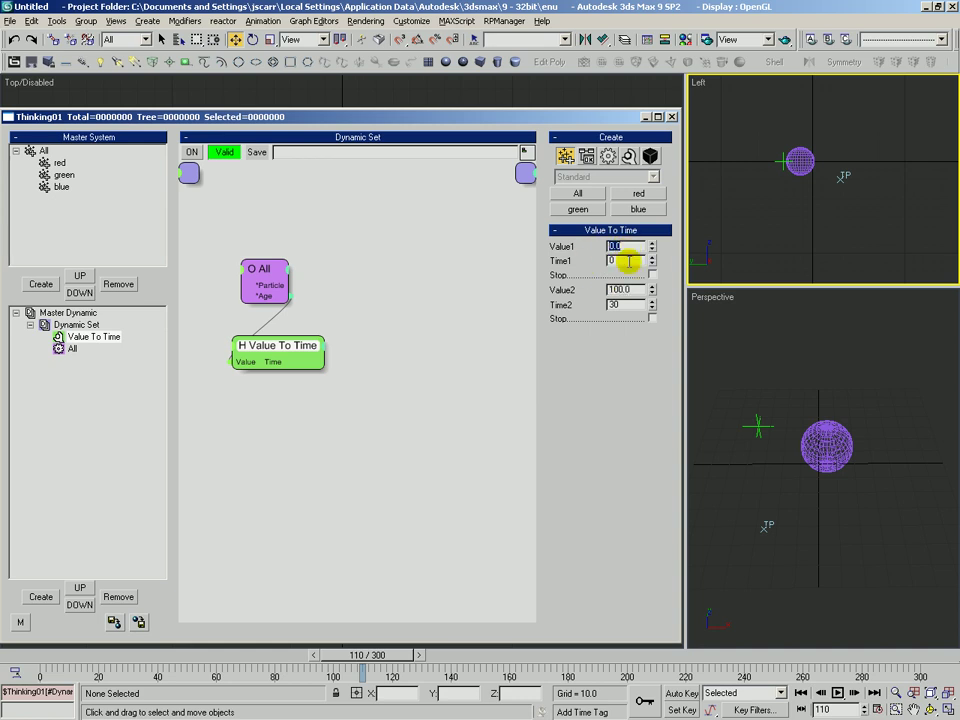
- Examine how the Value To Time node's Value1 and Value2 pair with its Time1 and Time2 settings
click(585, 290)
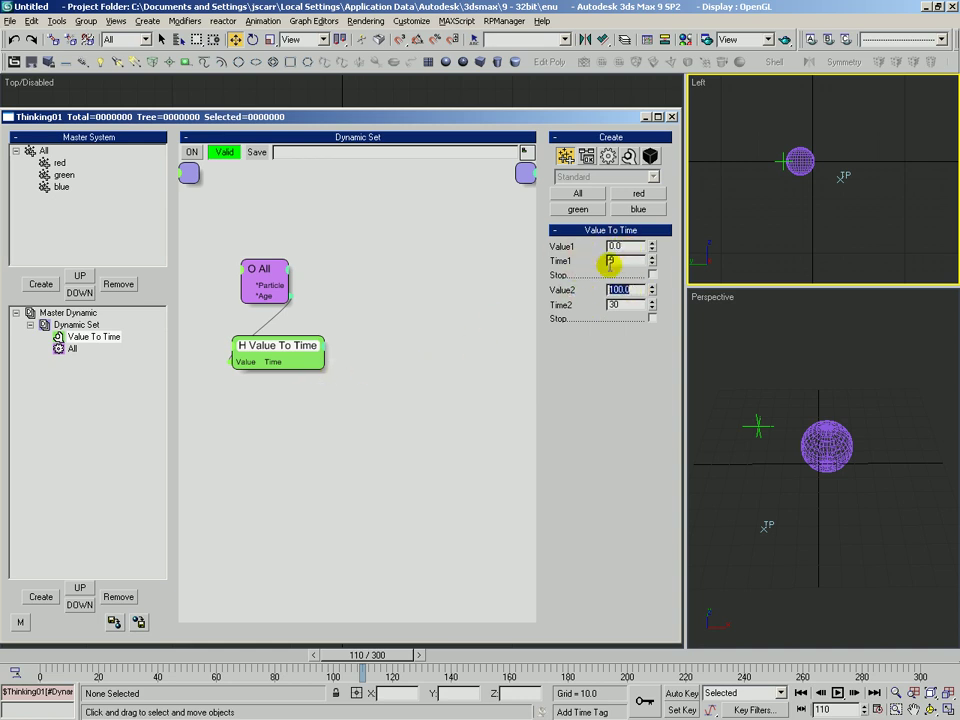
click(622, 305)
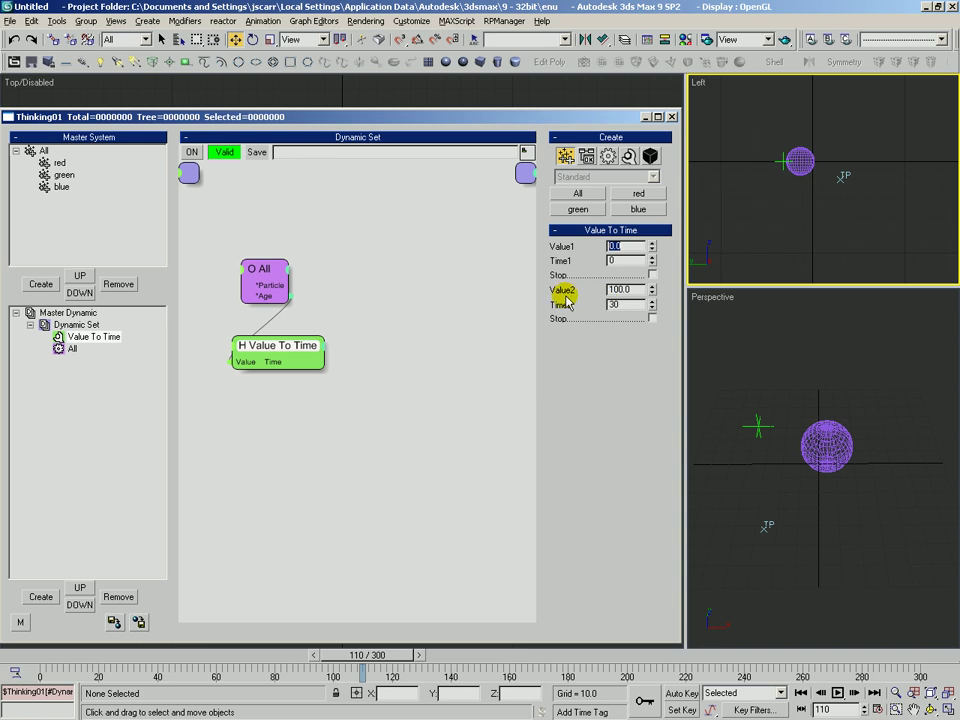
drag(617, 261, 547, 267)
drag(638, 289, 525, 294)
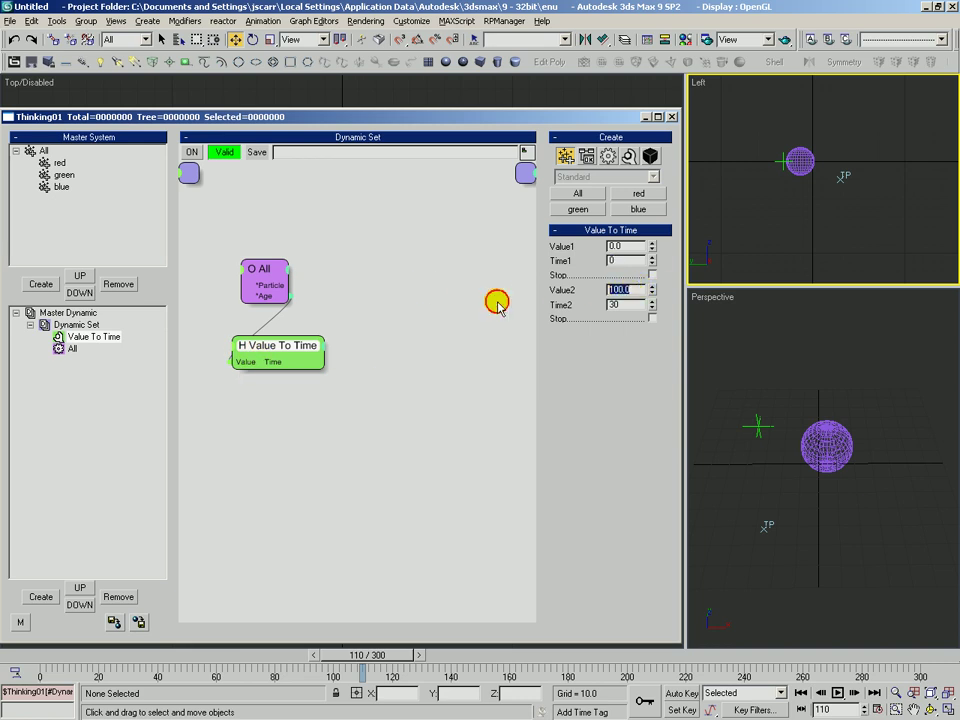
drag(299, 364, 440, 386)
drag(618, 305, 571, 311)
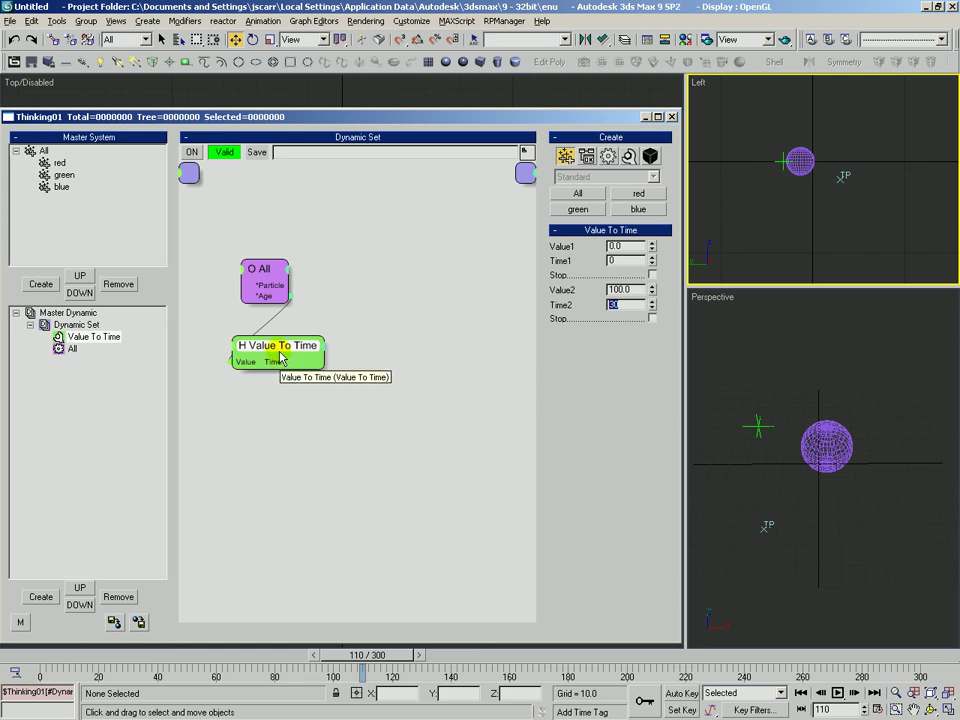
drag(279, 364, 268, 362)
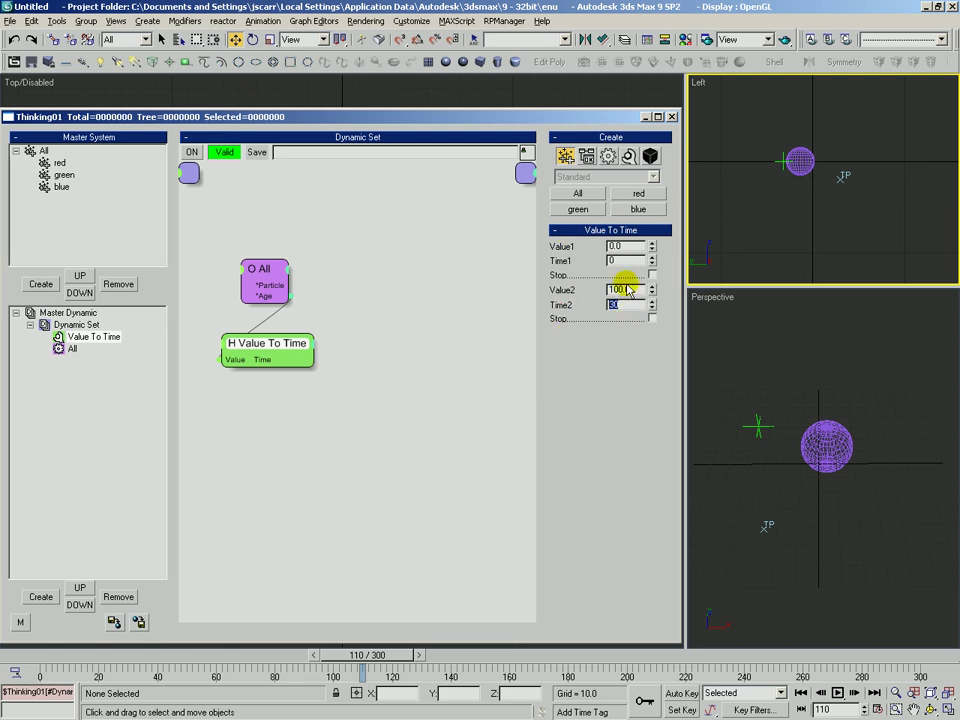
drag(252, 358, 263, 357)
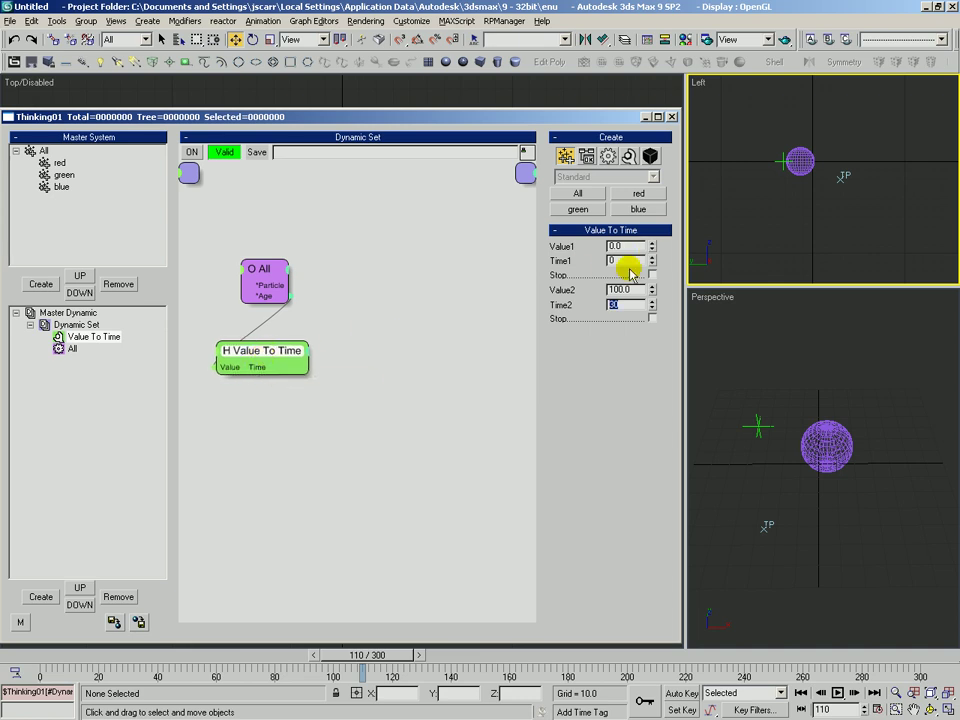
click(620, 248)
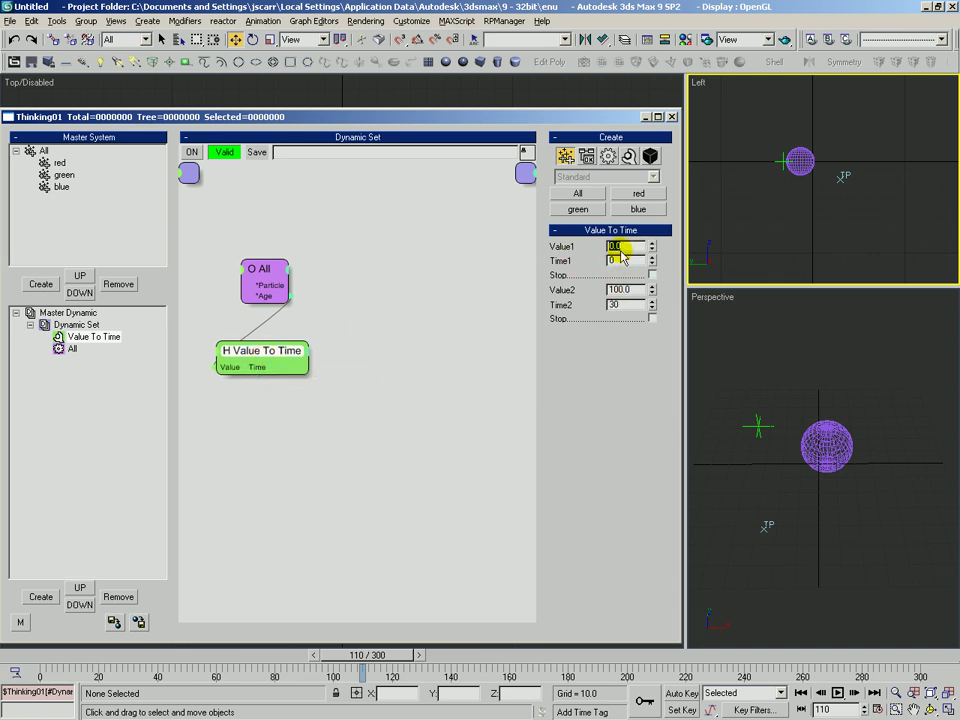
drag(621, 293, 595, 289)
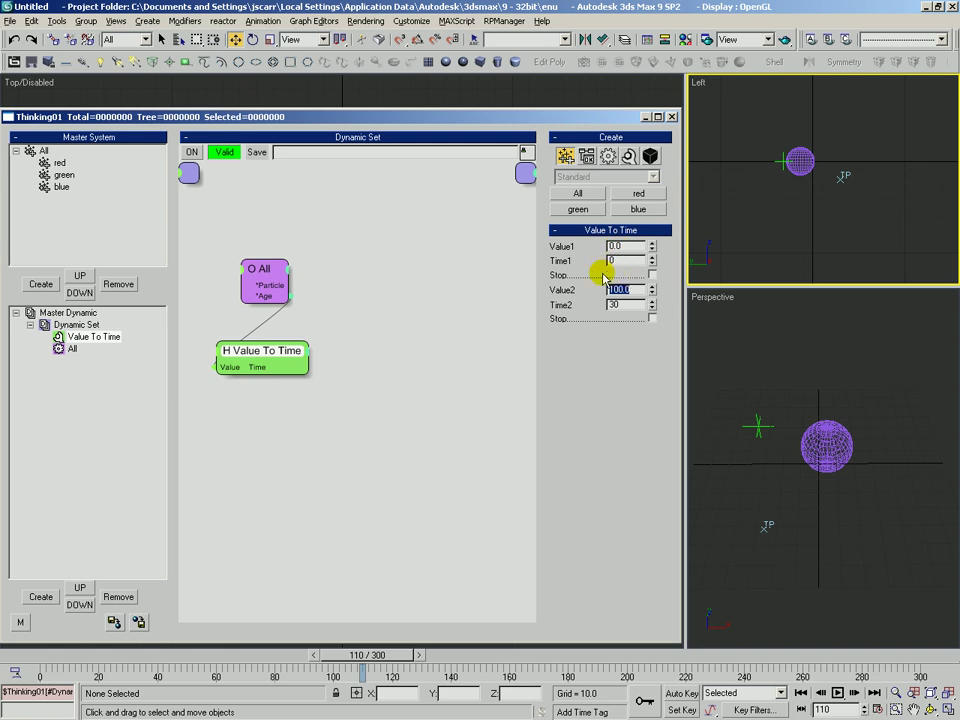
click(612, 260)
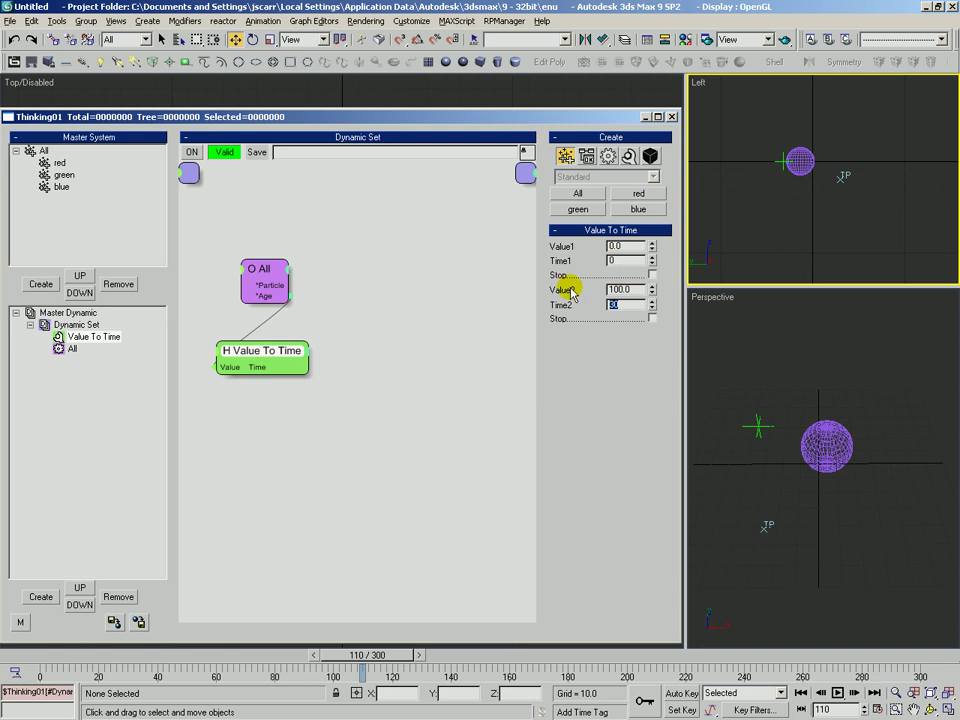
drag(309, 368, 383, 400)
- Move the All and Value To Time nodes higher in the graph and enable the Stop option for Time2
drag(265, 268, 244, 222)
drag(268, 340, 266, 290)
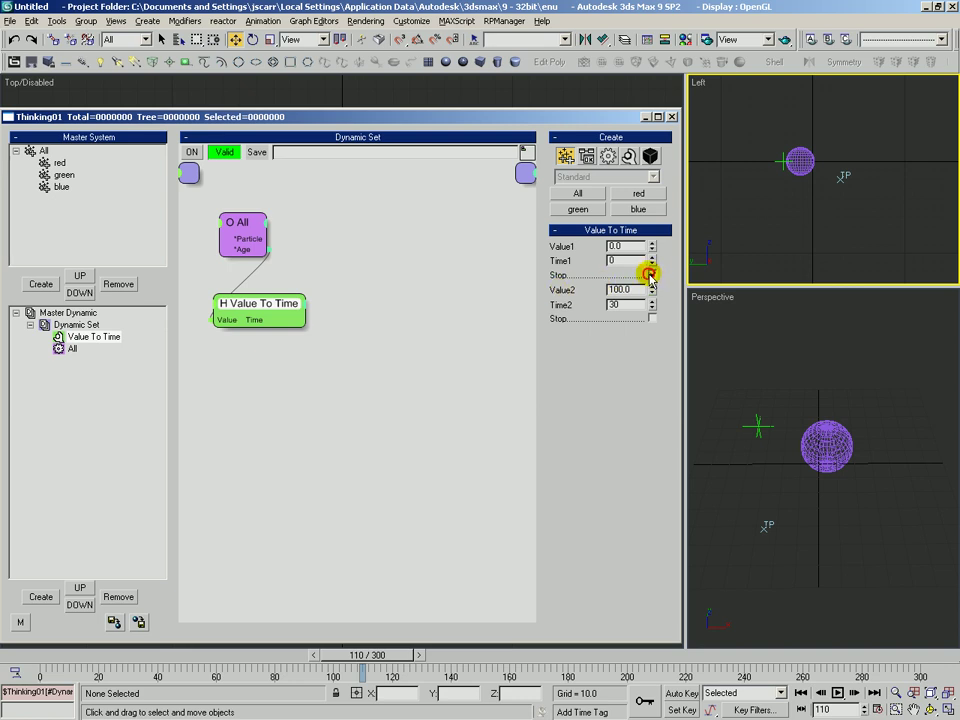
click(655, 320)
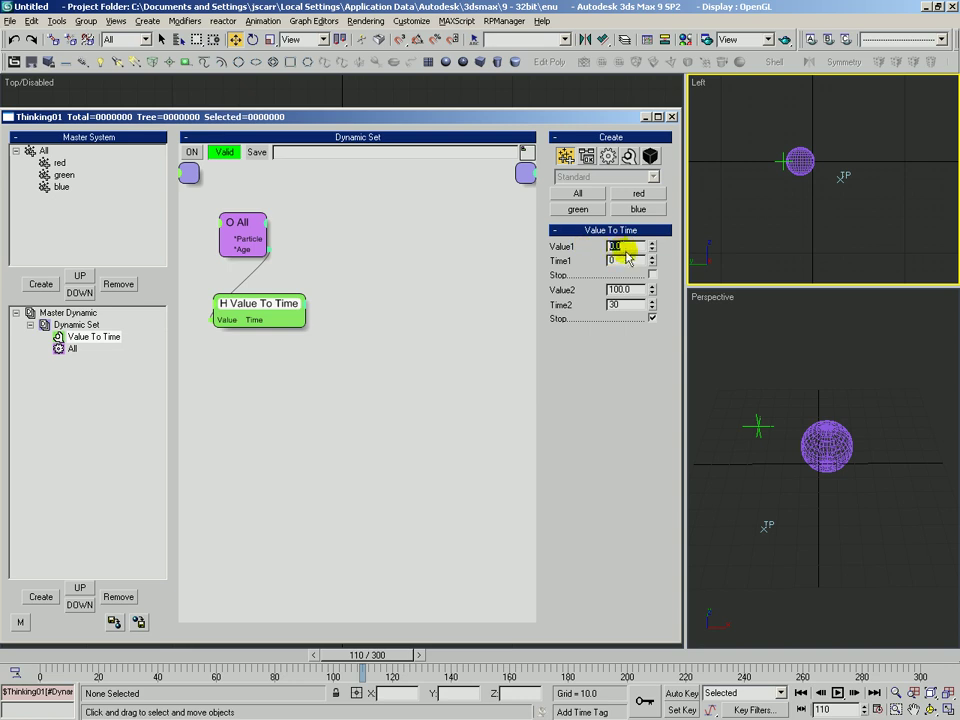
click(633, 290)
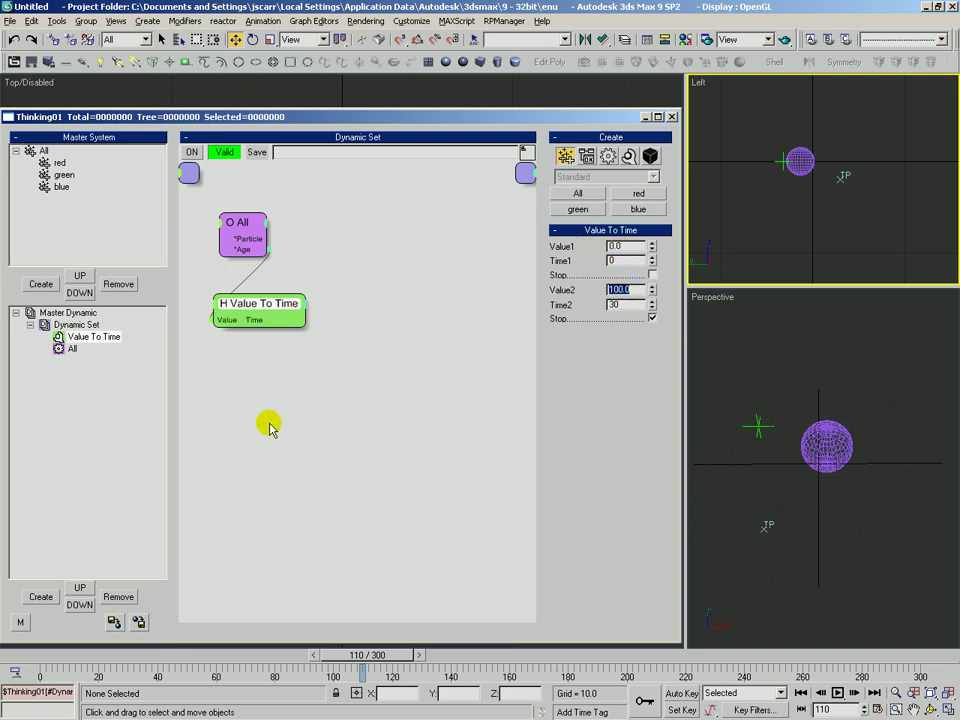
click(632, 305)
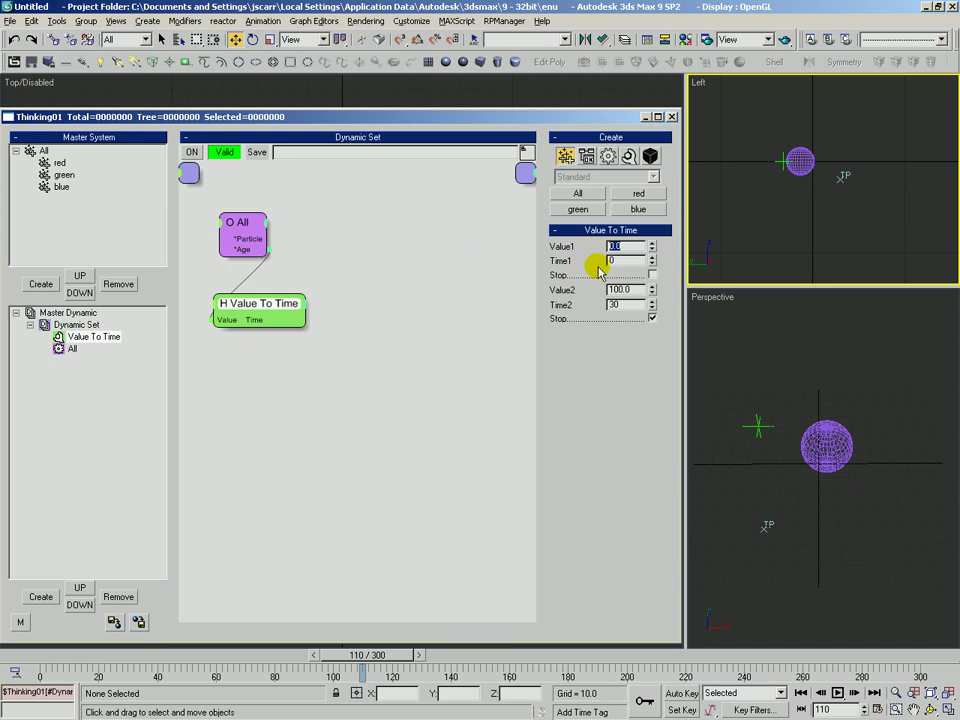
drag(244, 306, 266, 309)
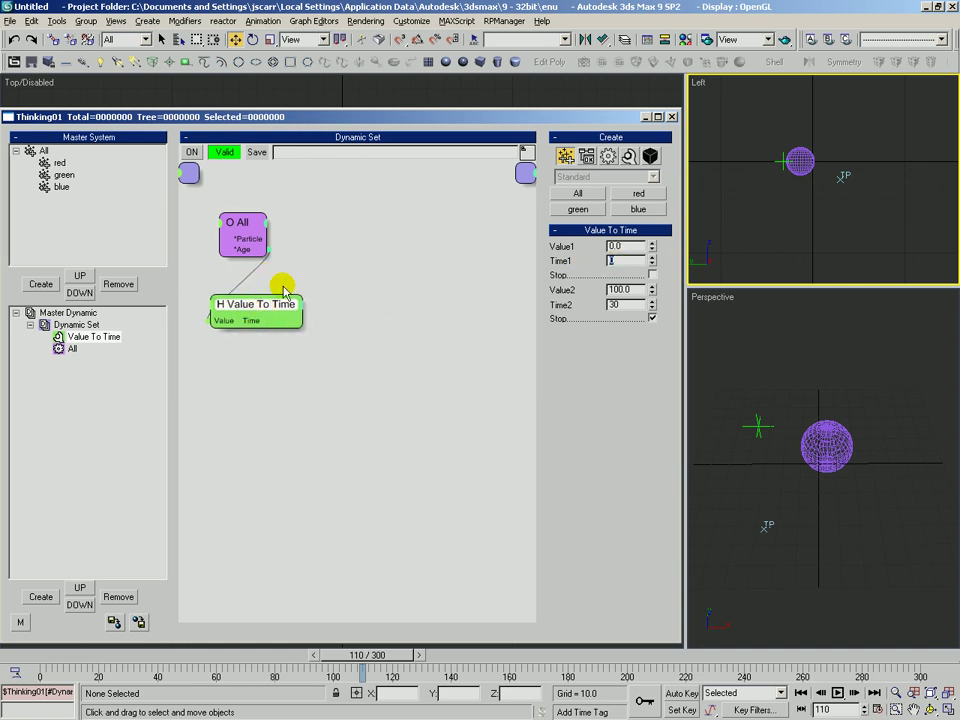
- Replace the Value To Time node with the M3D_Basic graphOp black box, placed beside the All node
key(Delete)
drag(245, 224, 223, 233)
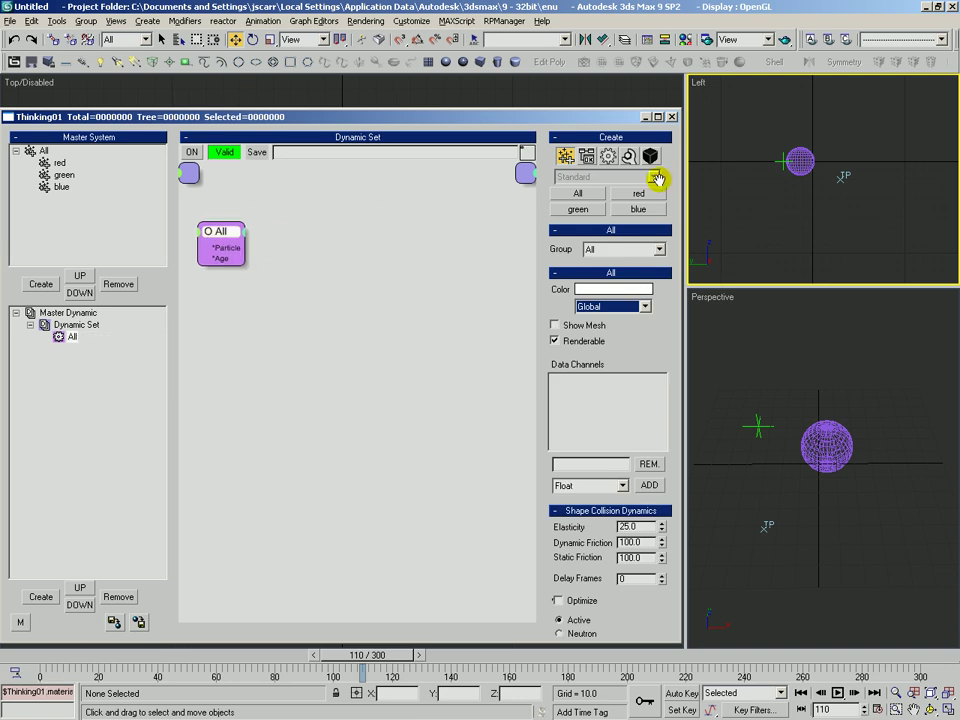
click(651, 157)
click(634, 242)
click(291, 290)
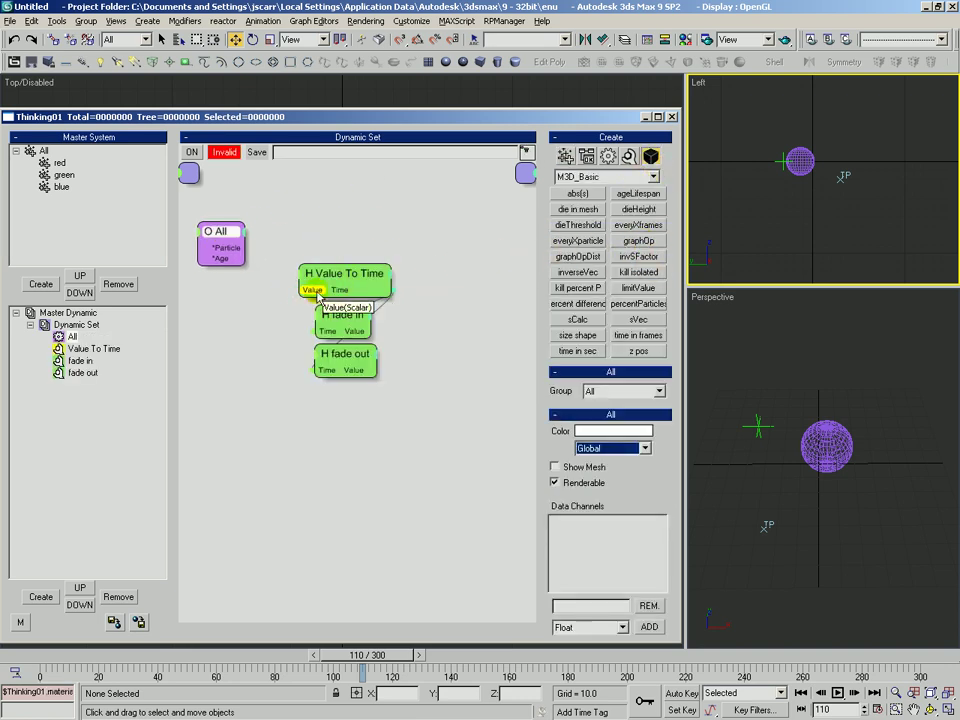
click(378, 310)
shift+drag(337, 280, 321, 273)
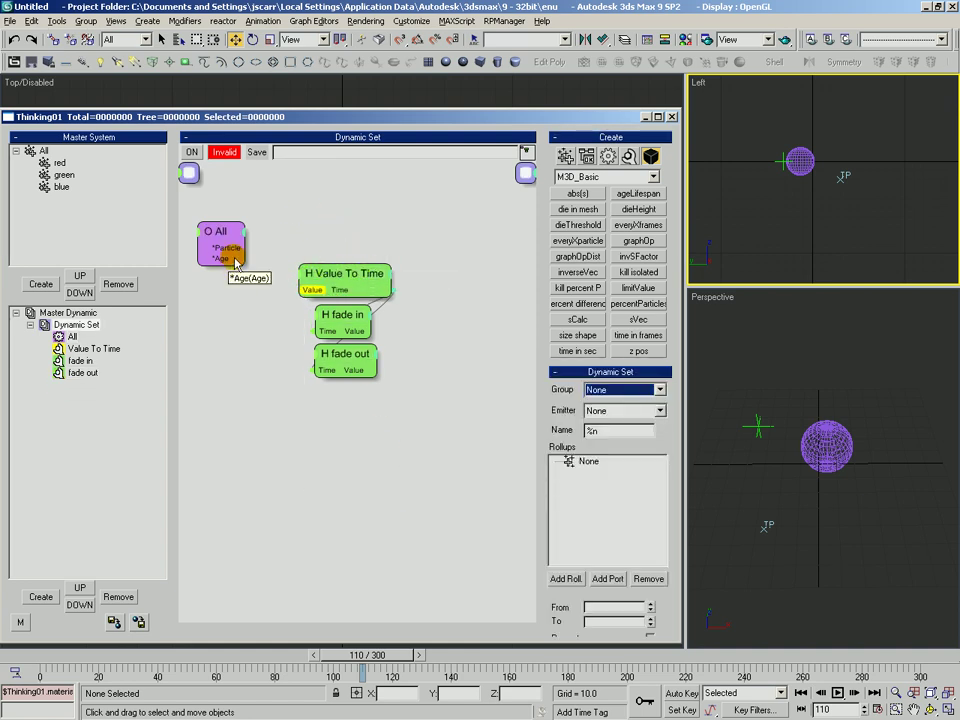
- Delete the fade out node and wire the All node's Age output to the Value To Time node's Value input
click(353, 358)
key(Delete)
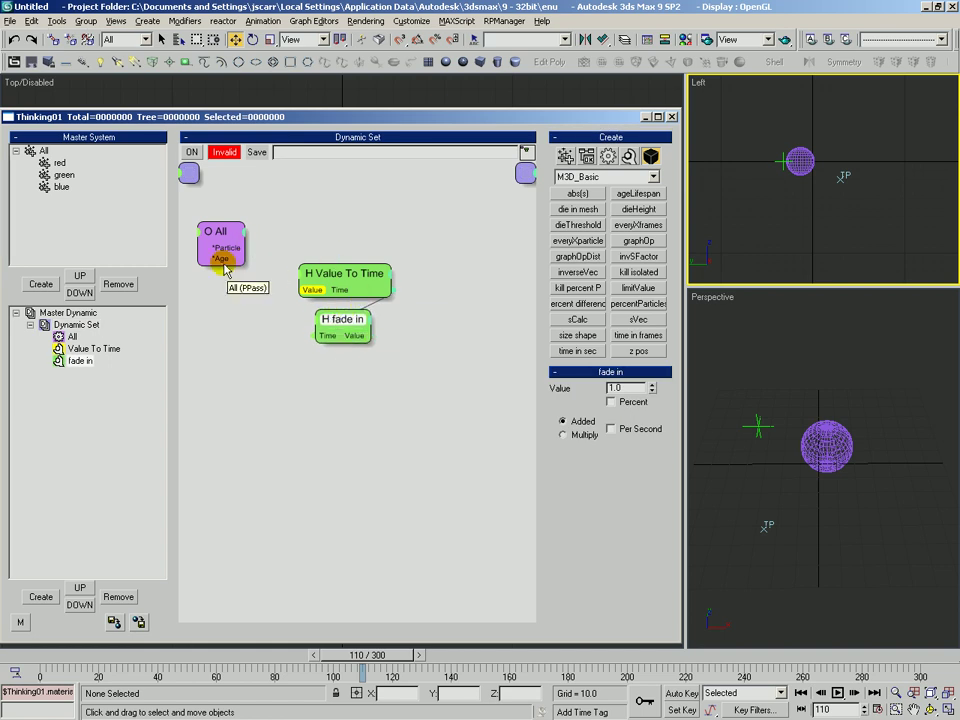
drag(243, 260, 317, 261)
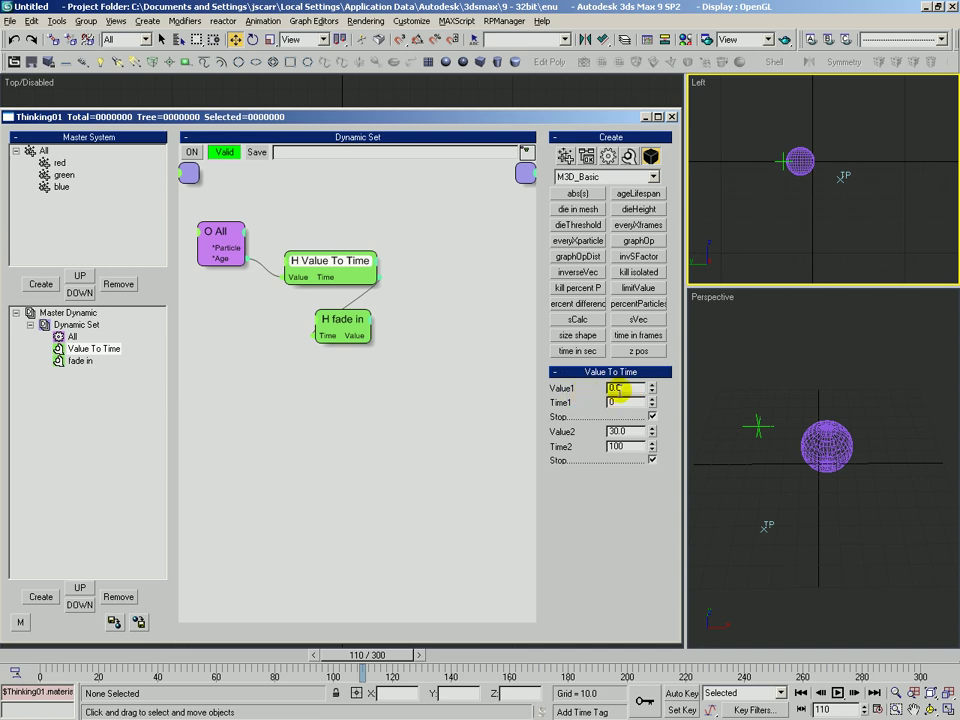
- Review the Value To Time node's value and time ranges and line up the All, Value To Time and fade in nodes in a row
drag(609, 388, 582, 431)
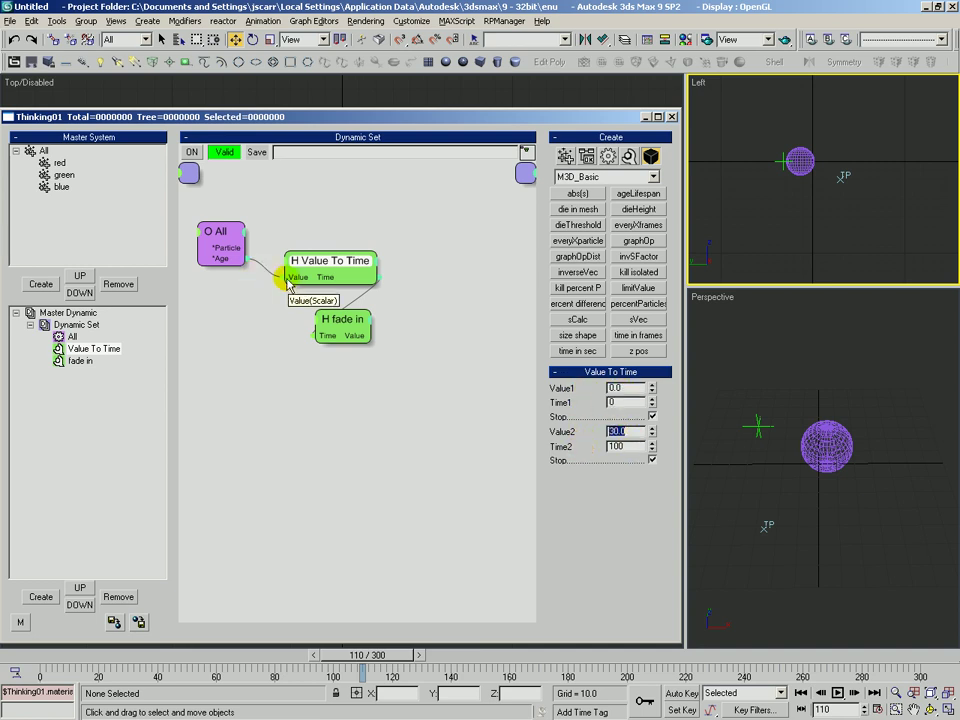
drag(616, 404, 592, 404)
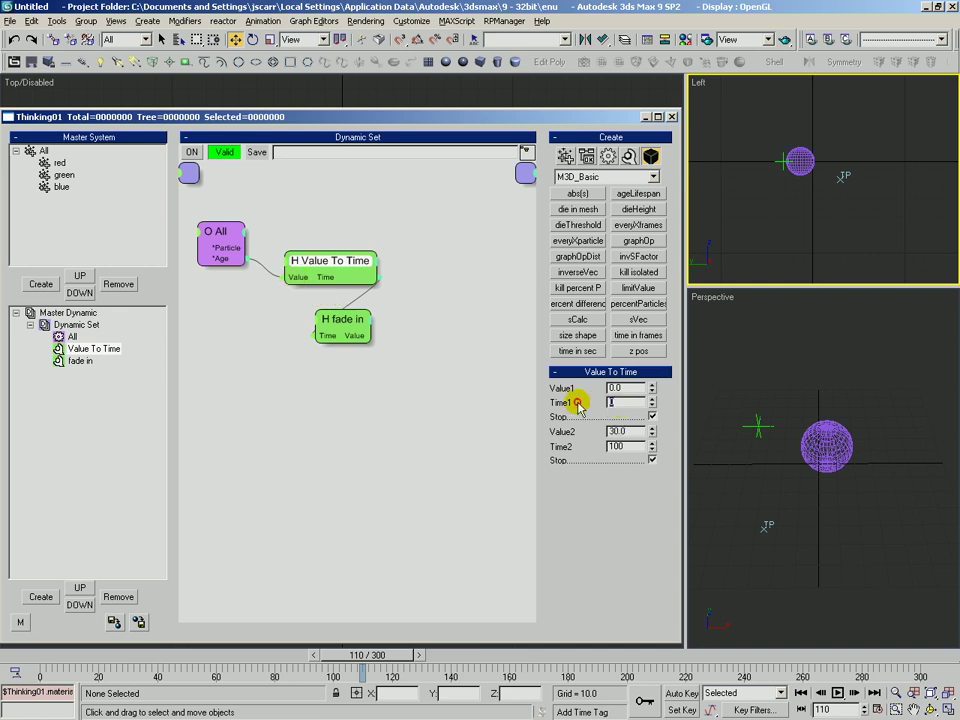
drag(624, 447, 510, 467)
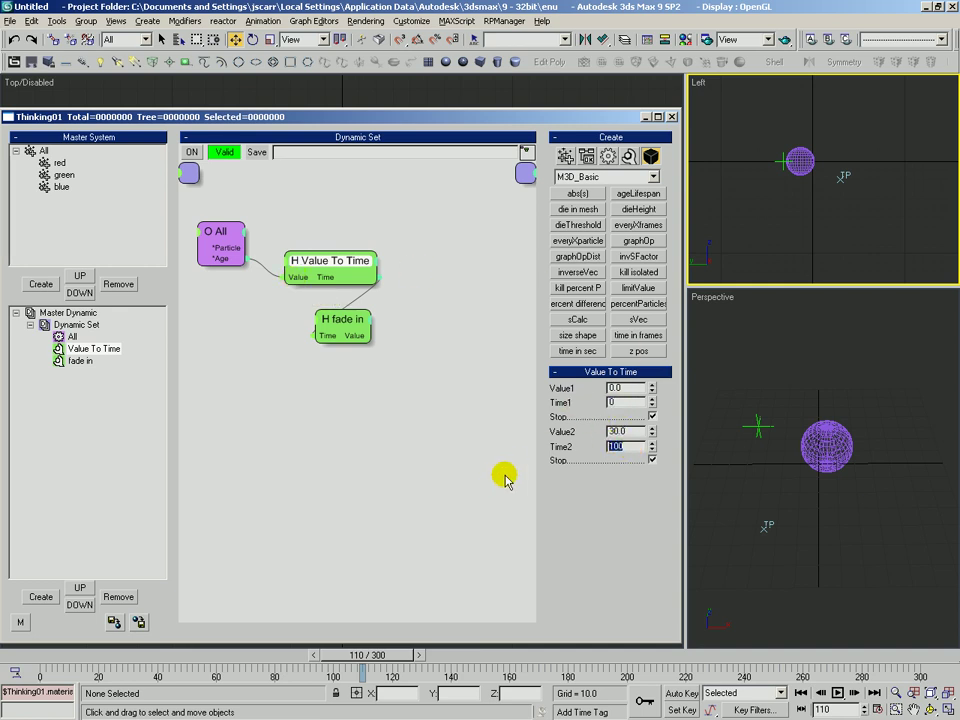
drag(356, 319, 425, 266)
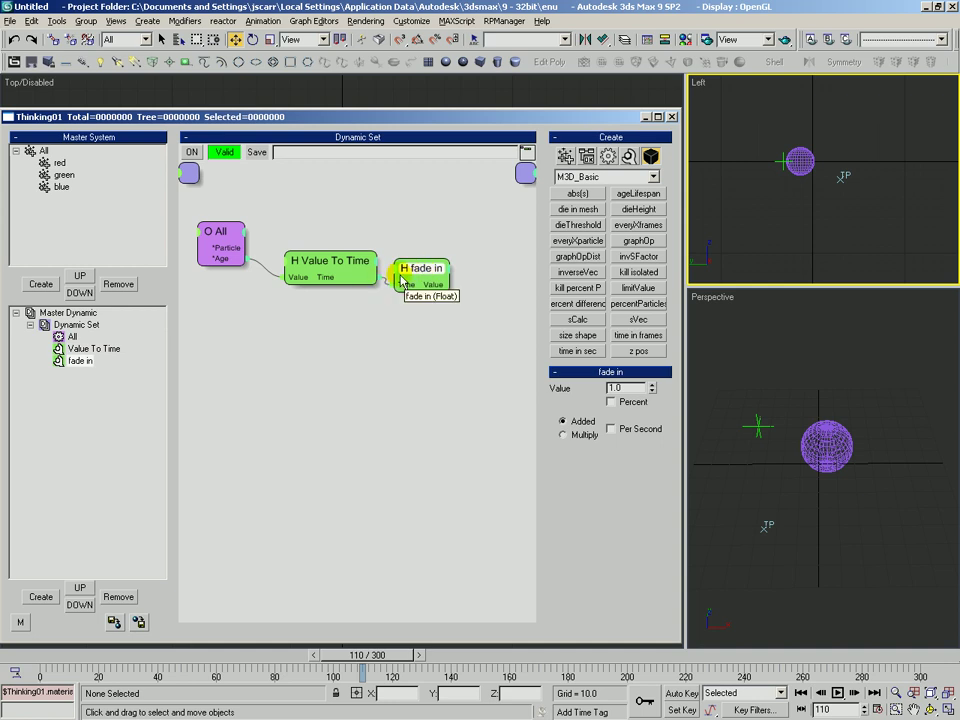
drag(218, 233, 221, 241)
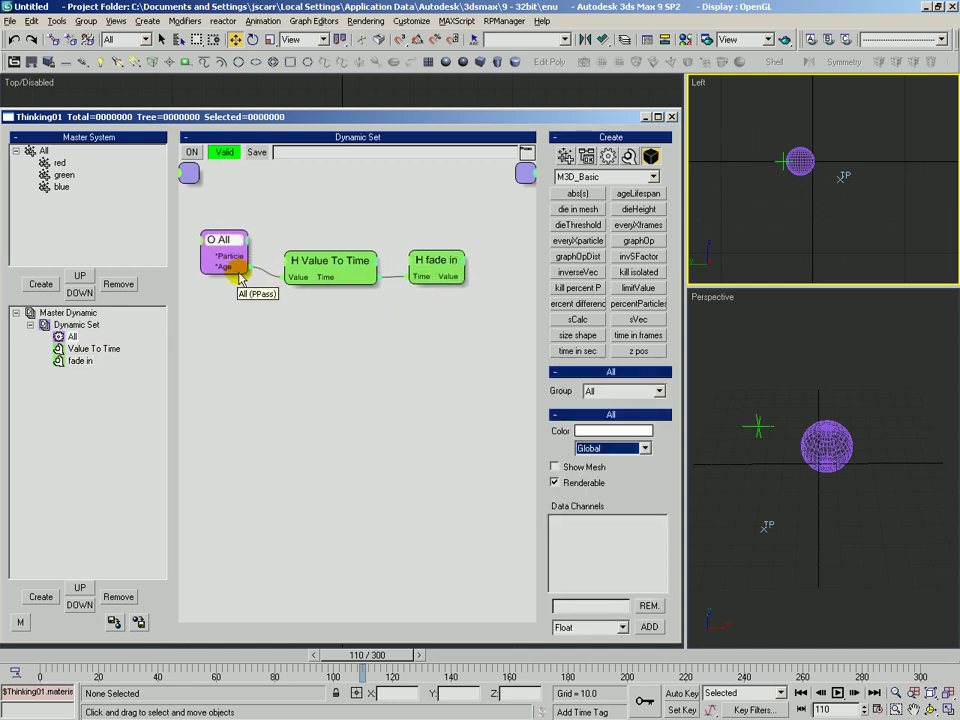
drag(320, 262, 315, 261)
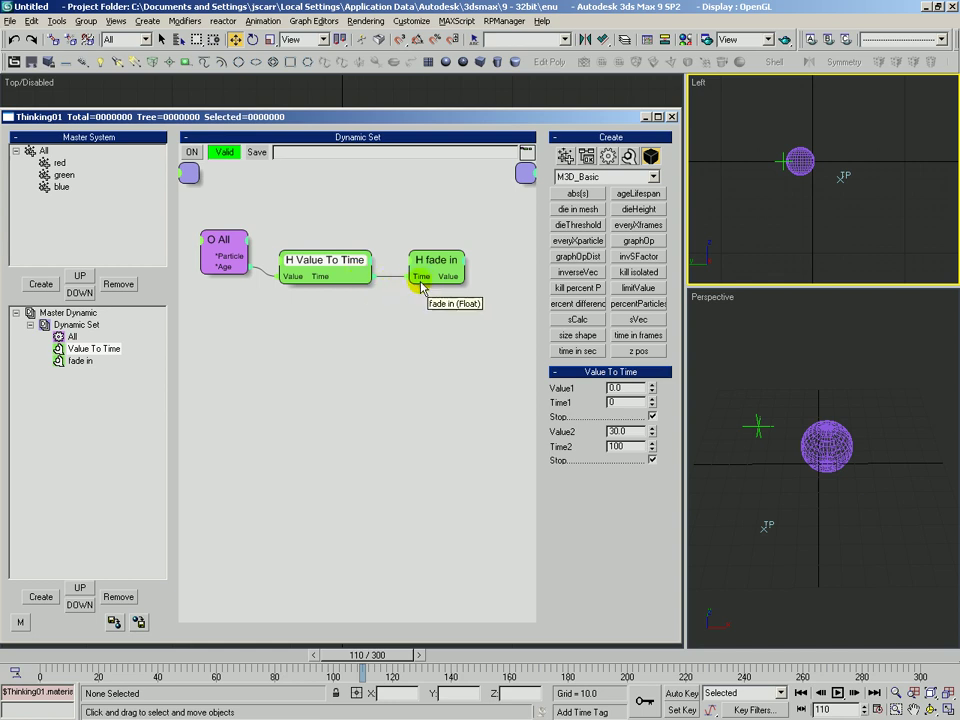
- Examine the fade in node's available inputs and its Time connection from the Value To Time node
drag(432, 256, 420, 261)
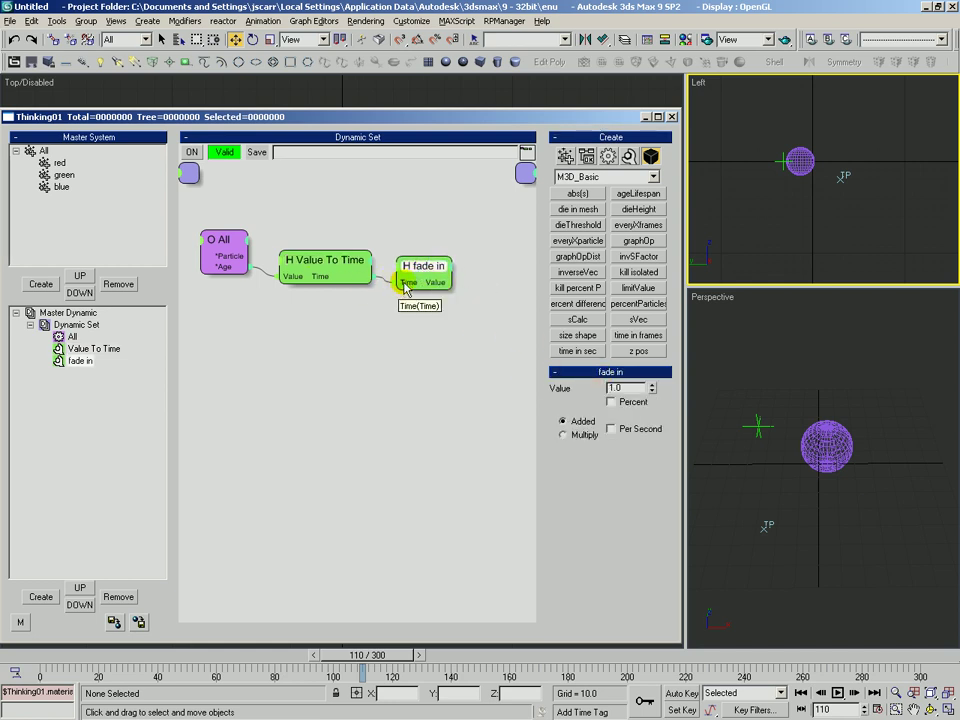
right_click(405, 275)
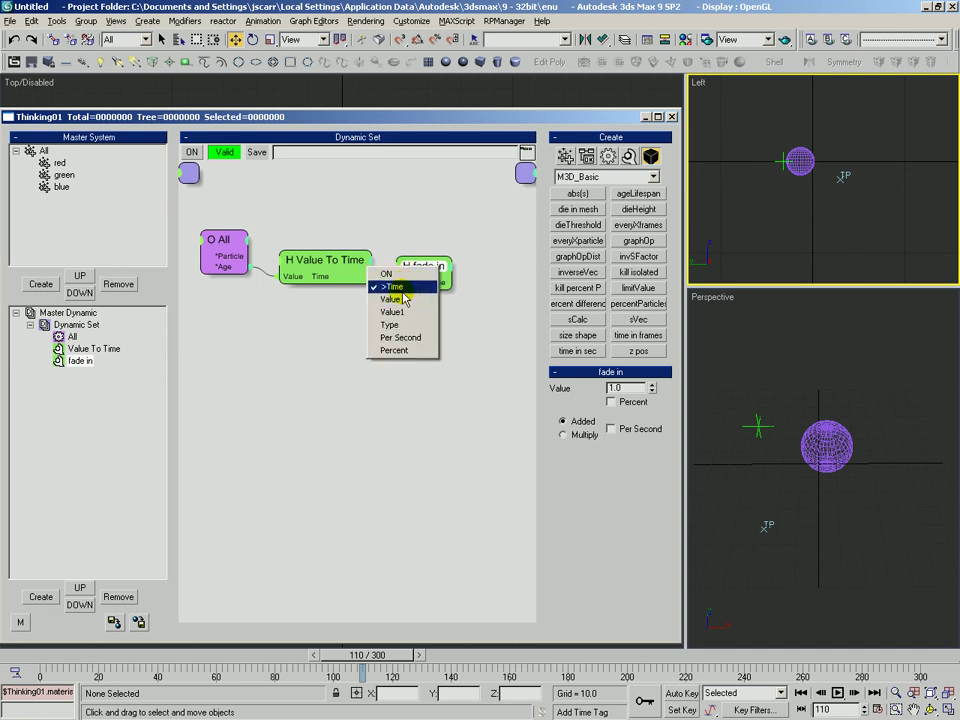
click(441, 267)
click(443, 272)
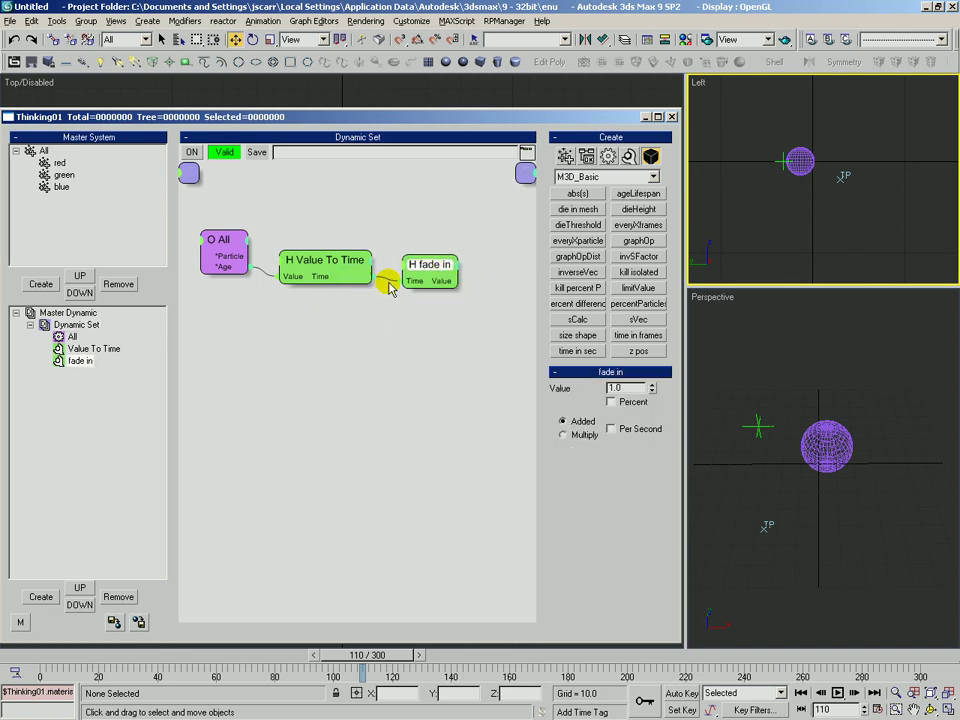
drag(431, 265, 425, 261)
click(342, 266)
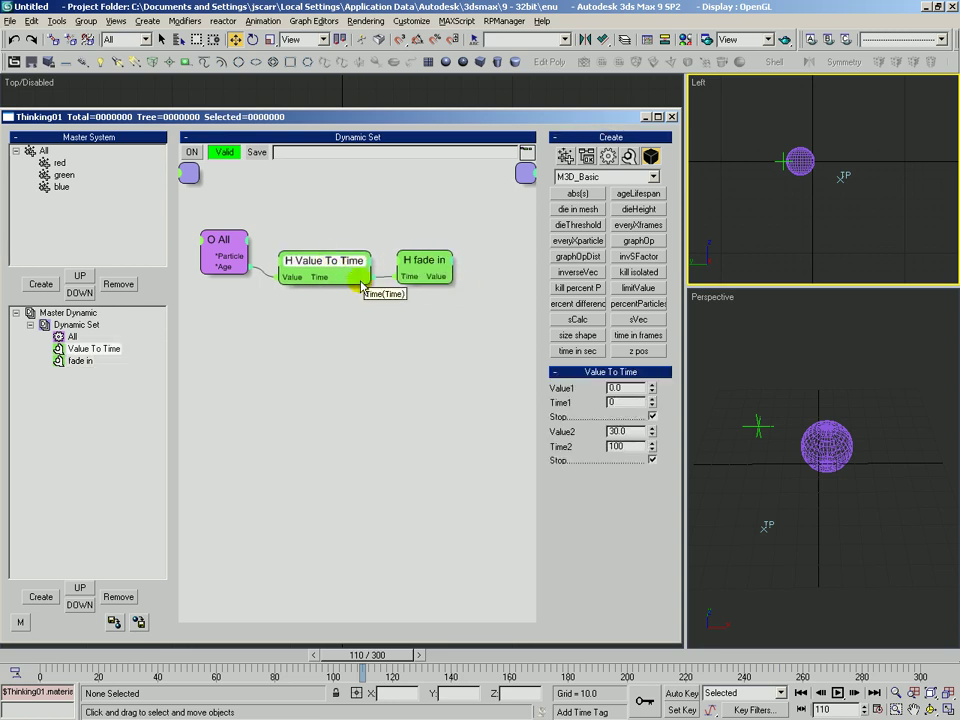
drag(338, 262, 340, 261)
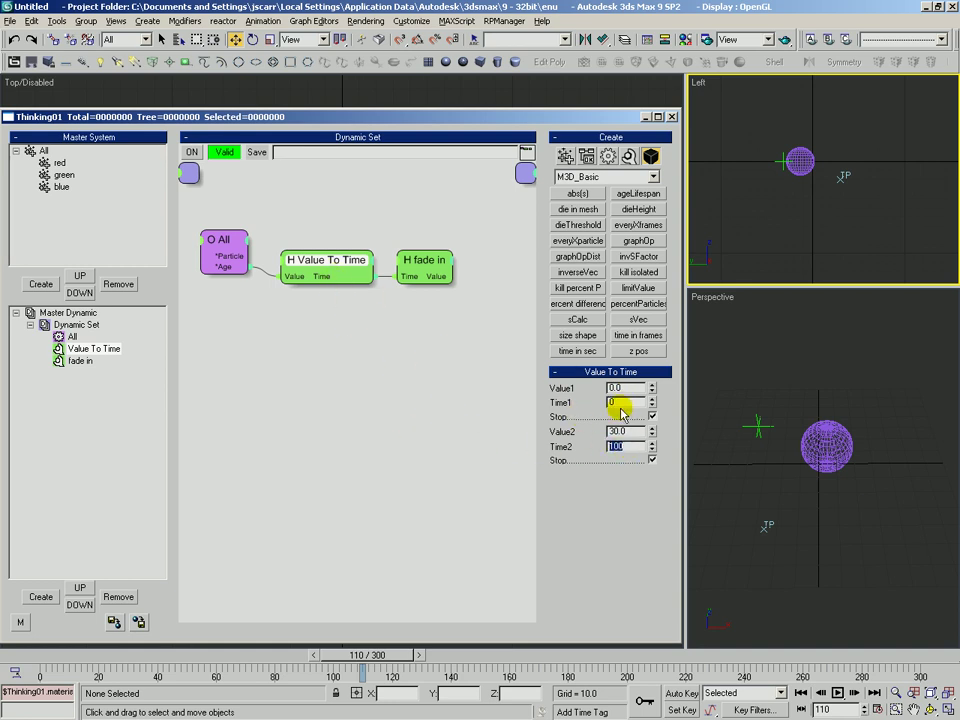
- Review how the Value To Time node's Value1 and Value2 range maps to its Time1 and Time2 range
click(210, 271)
click(305, 279)
double_click(624, 403)
drag(627, 390, 598, 394)
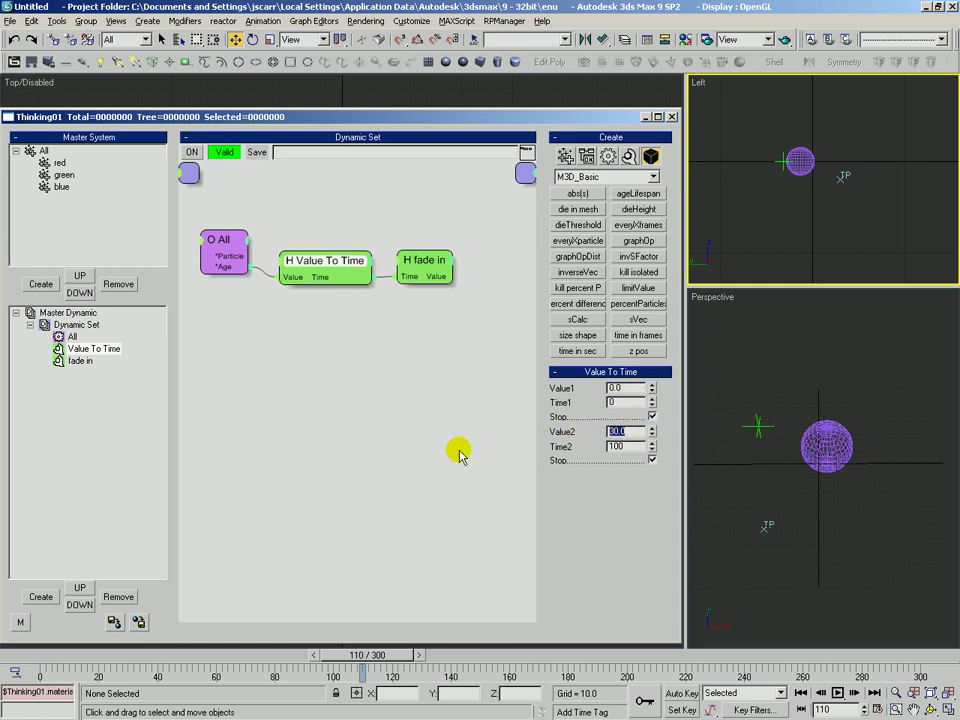
drag(334, 269, 297, 276)
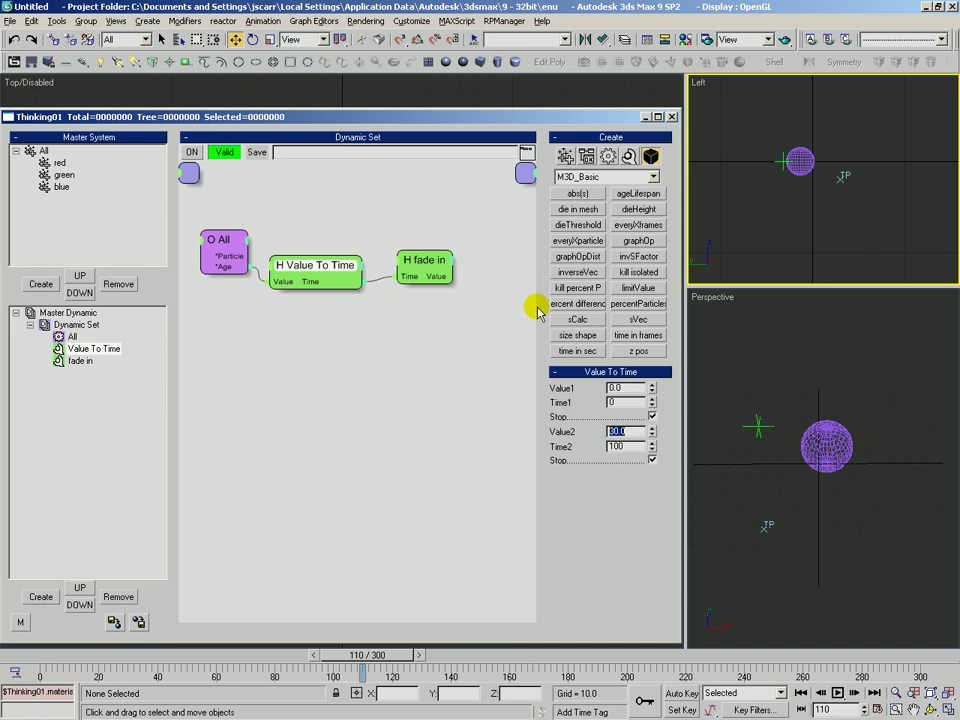
text(30)
key(Tab)
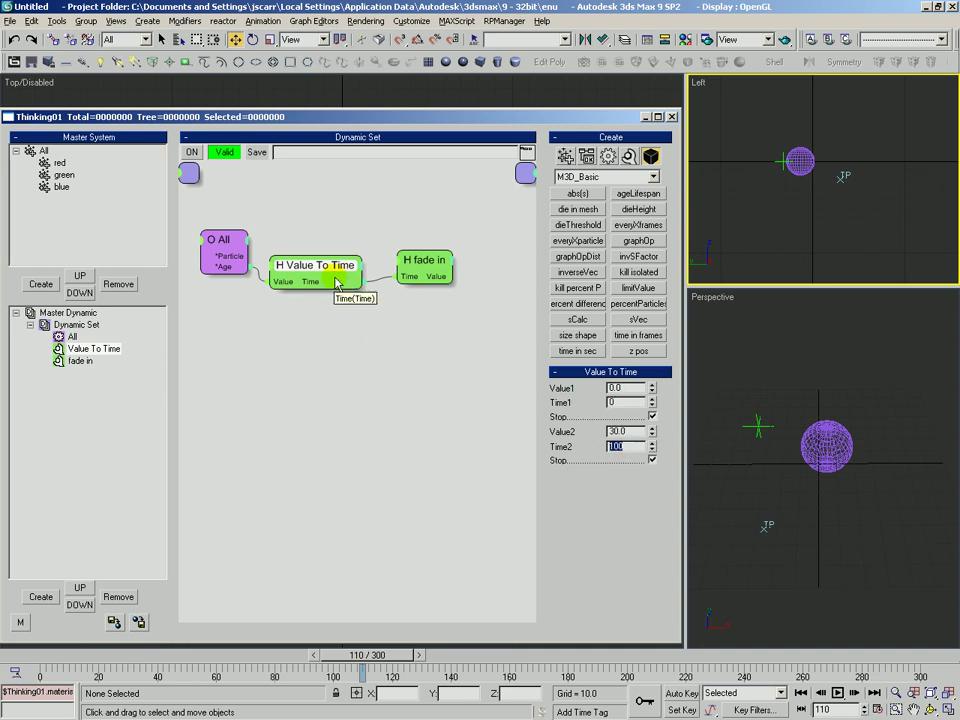
- Inspect the fade in node's Value setting and scrub the timeline back to frame 0 to check its animation
drag(411, 287, 407, 290)
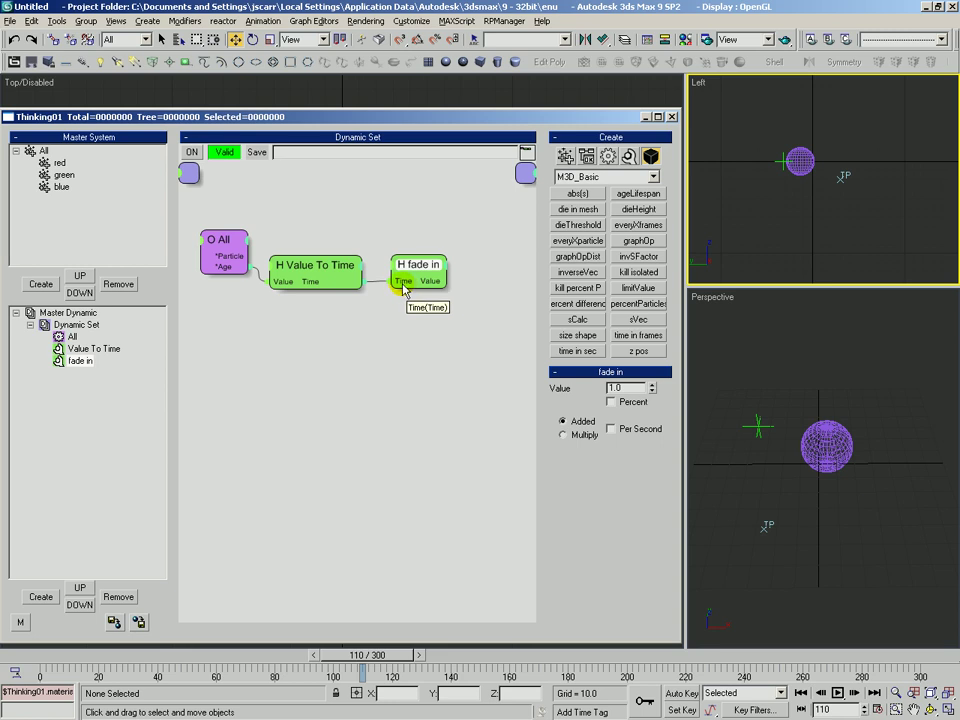
drag(422, 266, 430, 268)
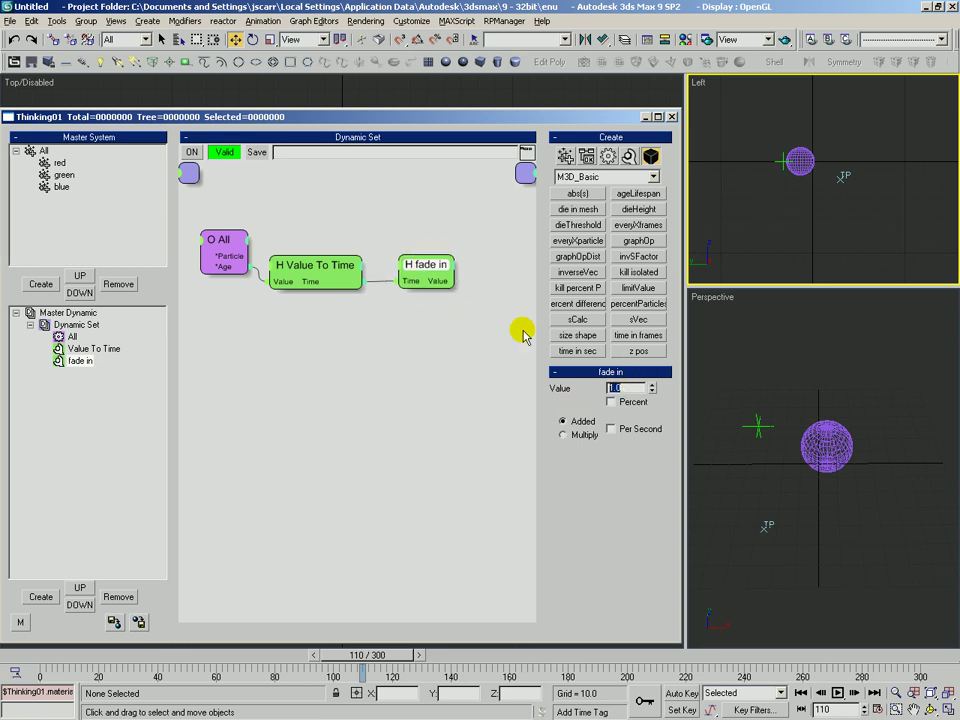
drag(418, 262, 419, 266)
click(407, 353)
drag(35, 657, 99, 656)
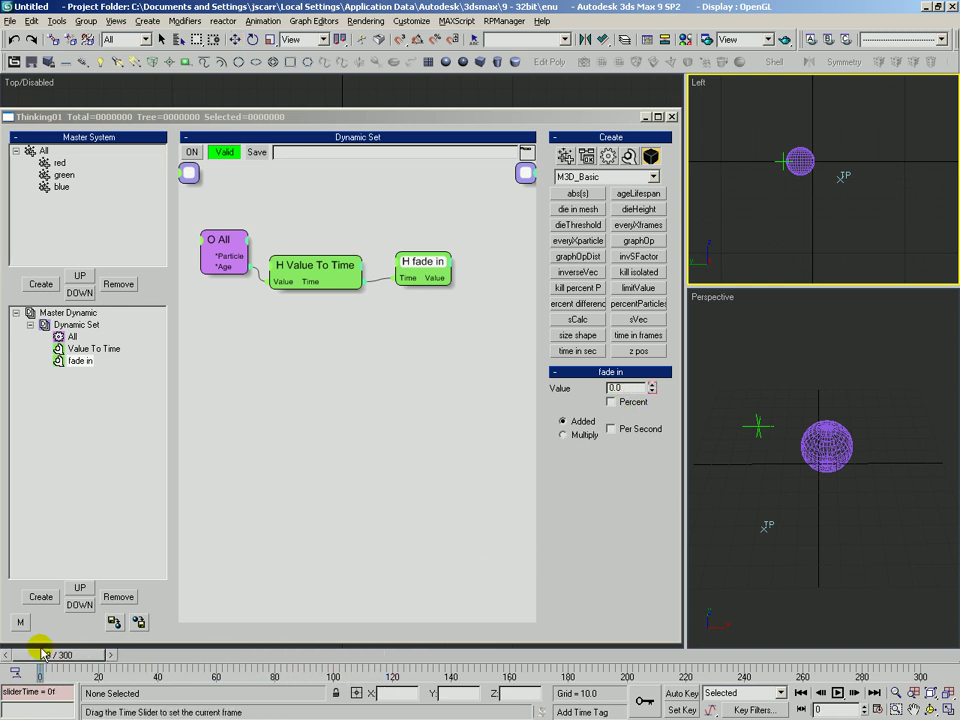
- Move the fade in node directly underneath the Value To Time node
click(454, 231)
click(425, 262)
drag(425, 262, 326, 328)
drag(411, 236, 377, 286)
- Create a new dynamic set under Master Dynamic
click(68, 313)
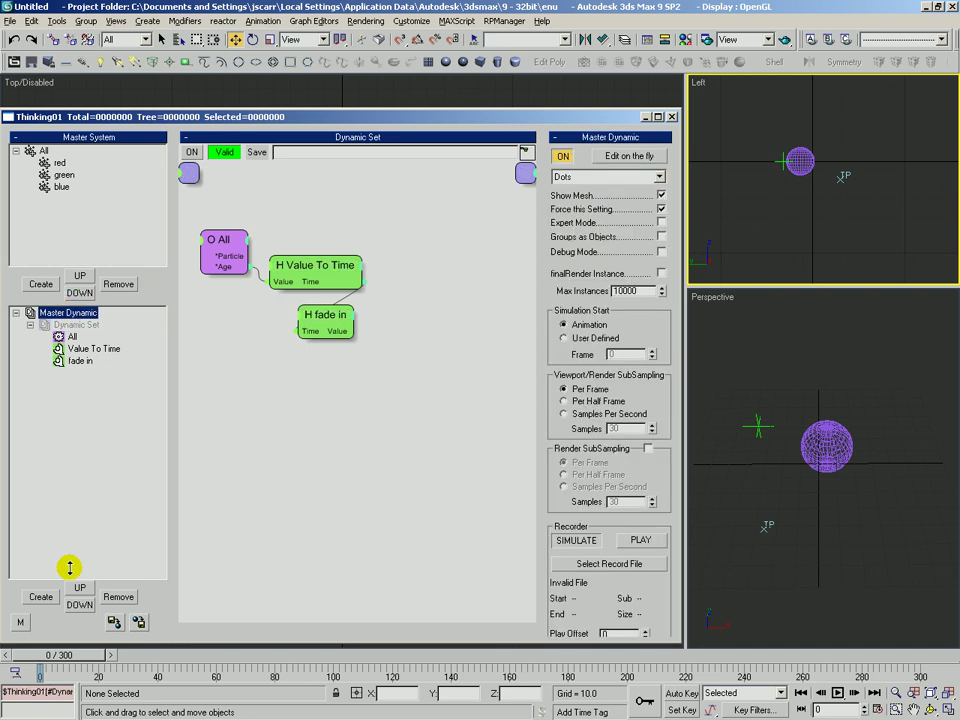
click(42, 597)
drag(76, 373, 66, 314)
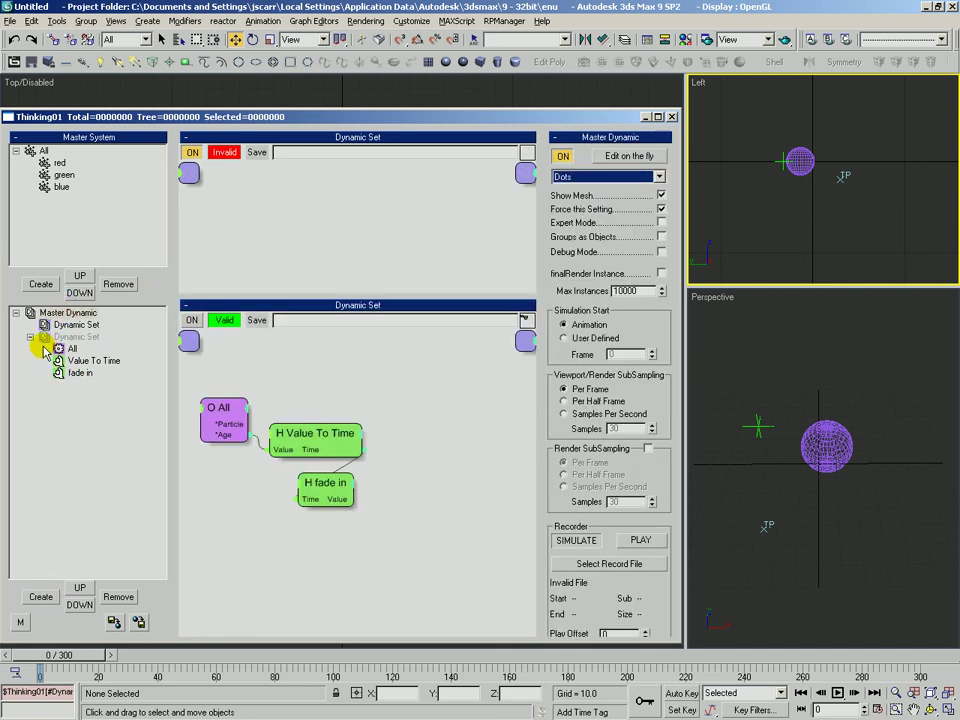
- Remove the old dynamic set containing the All, Value To Time and fade in nodes
click(75, 337)
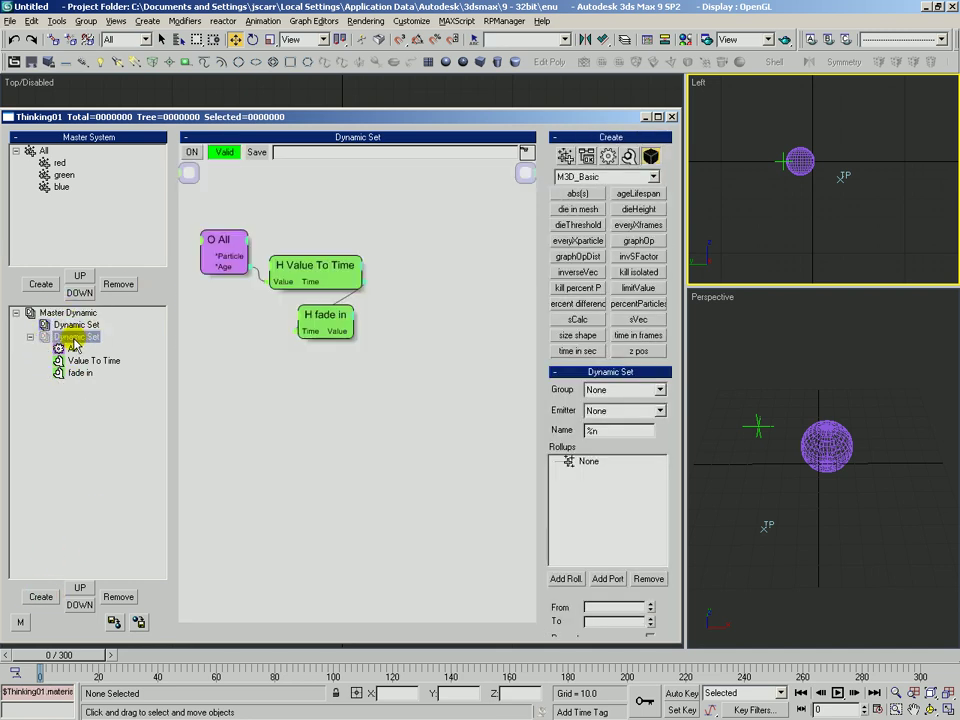
click(57, 657)
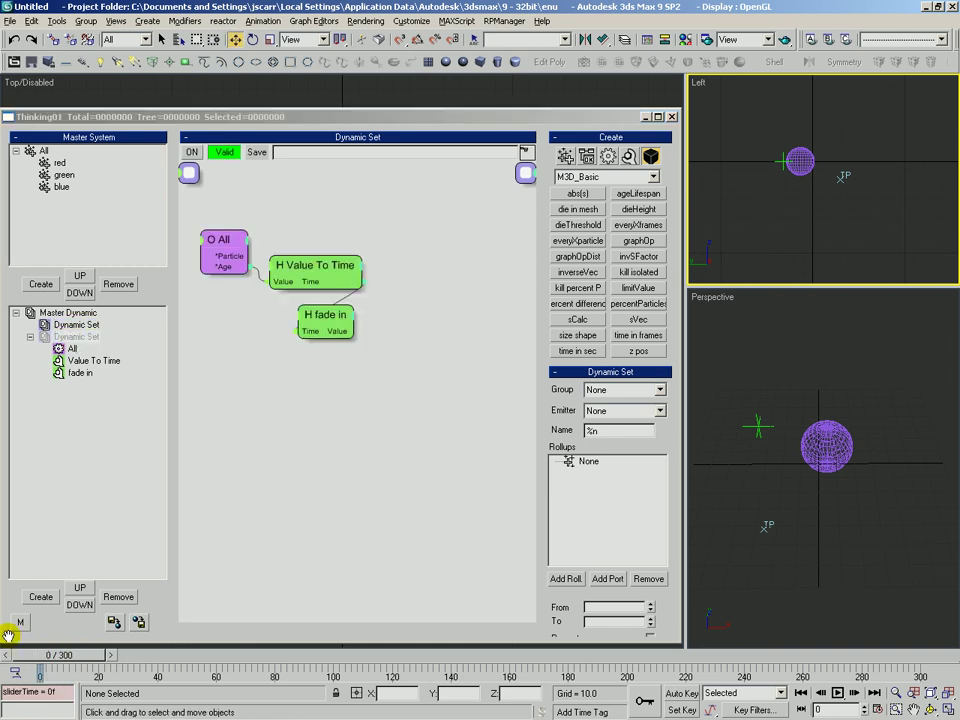
click(50, 339)
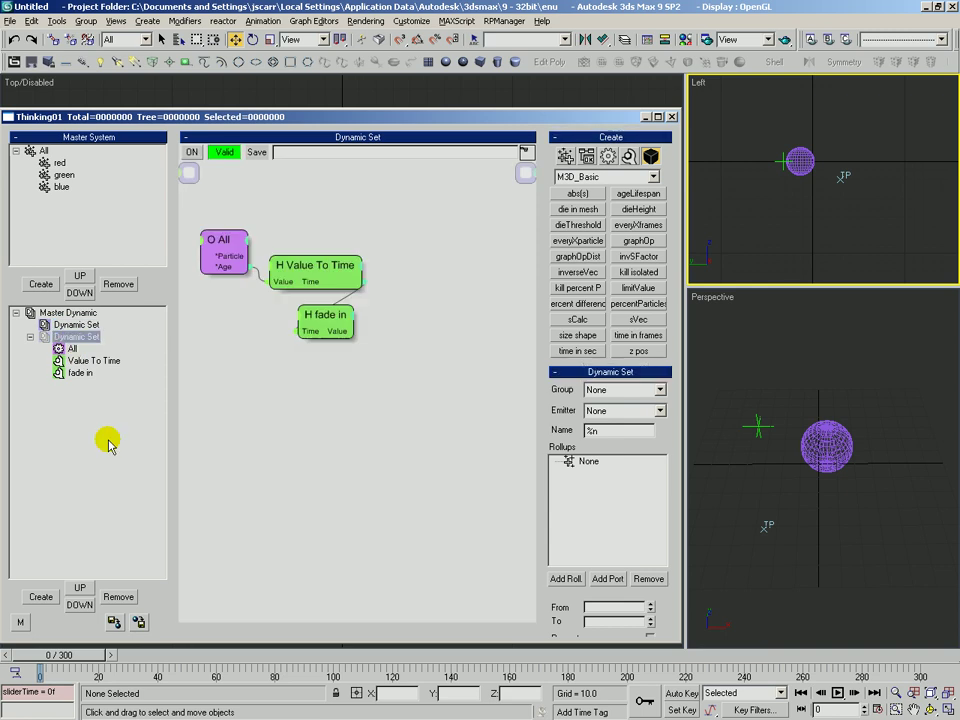
click(118, 596)
- Create a second dynamic set under Master Dynamic and open the first one
click(78, 313)
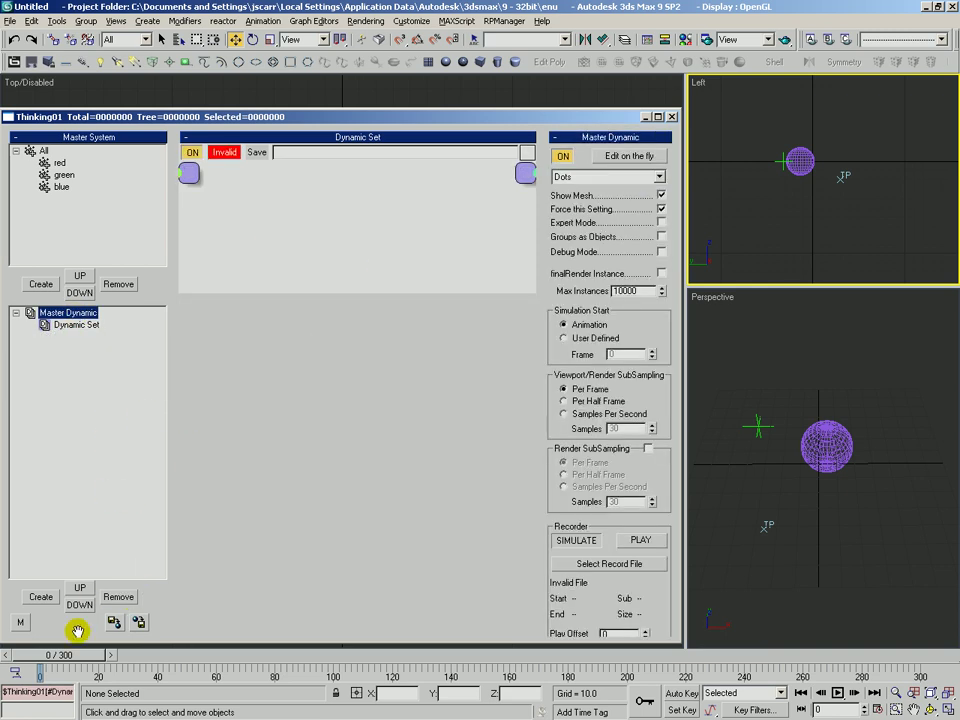
click(40, 596)
click(66, 324)
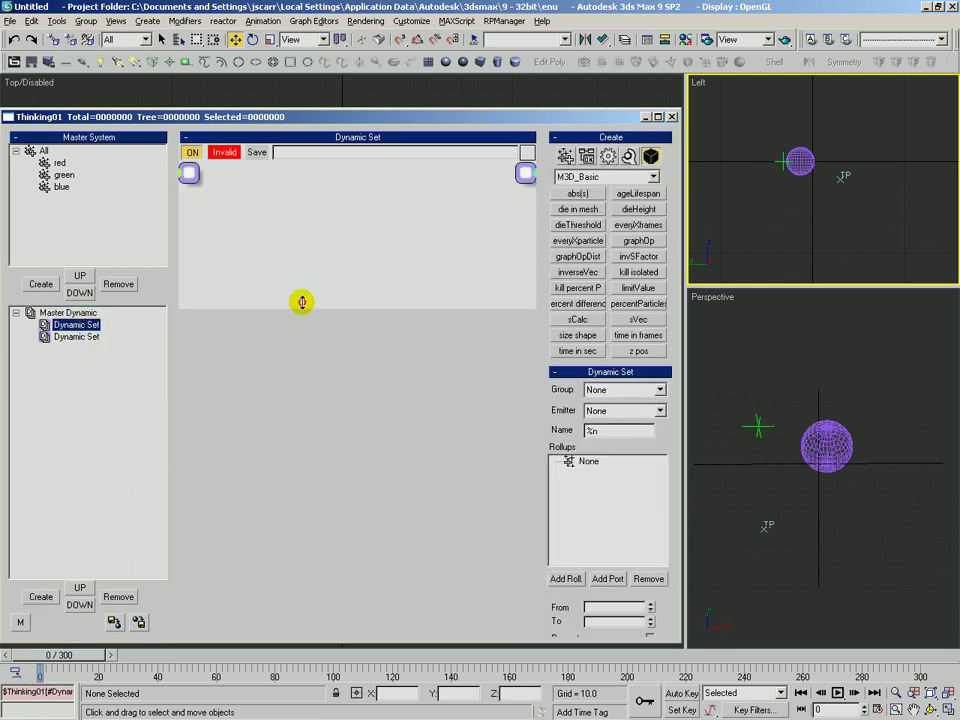
- Add a Particle Draw generator node to the first dynamic set
click(607, 156)
click(605, 176)
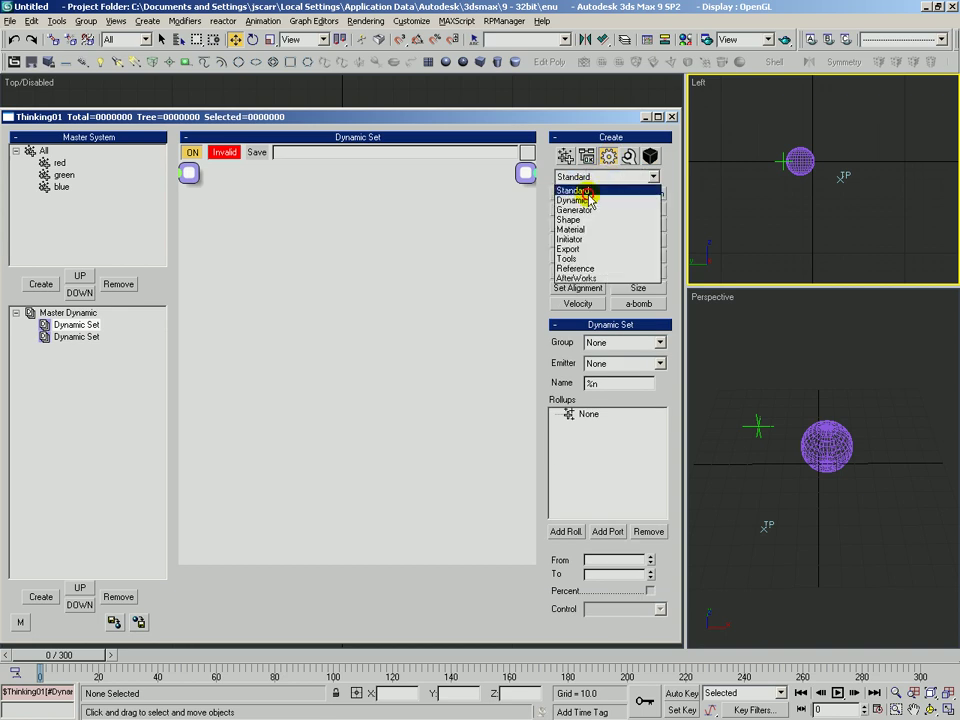
click(584, 208)
drag(237, 258, 258, 239)
- Draw two particles in the Perspective view at frame 0 and two more at frame 54
click(624, 267)
click(826, 504)
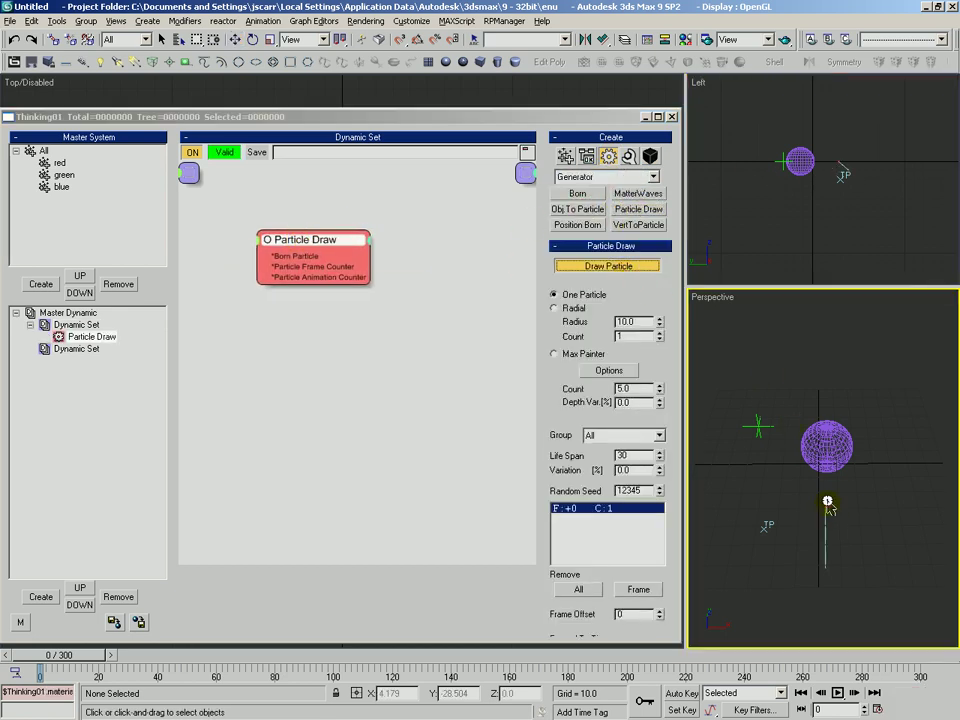
click(859, 503)
drag(92, 659, 243, 659)
click(830, 537)
click(870, 540)
right_click(870, 540)
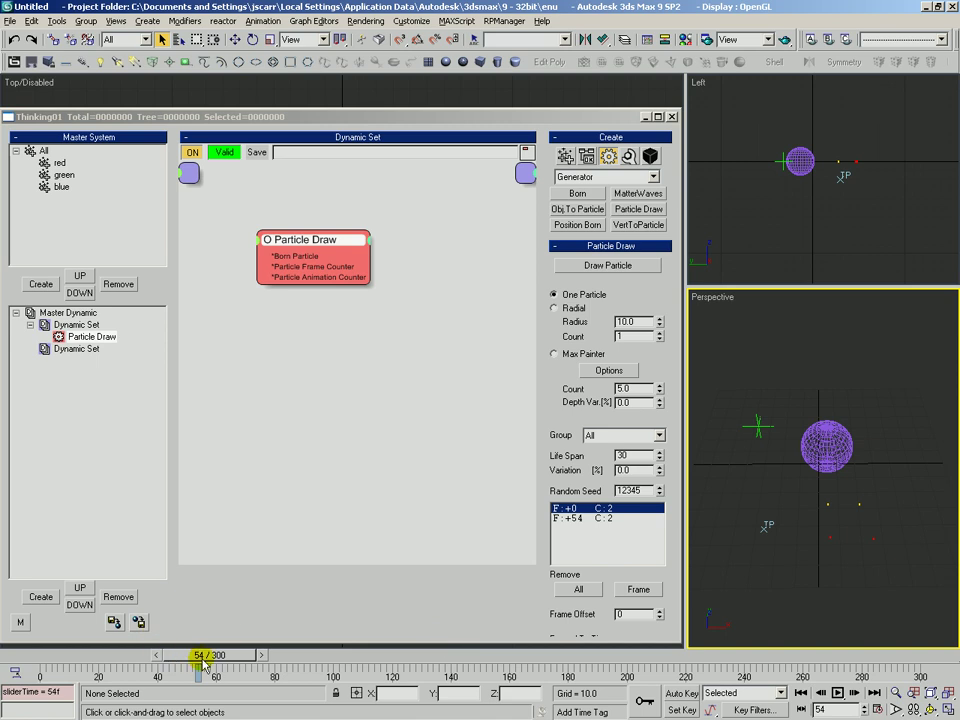
- Return to frame 0, add the M3D_Basic size shape black box and wire Born Particle to the Std Shape and Size Particle inputs
drag(190, 662, 21, 619)
drag(294, 261, 259, 265)
click(648, 157)
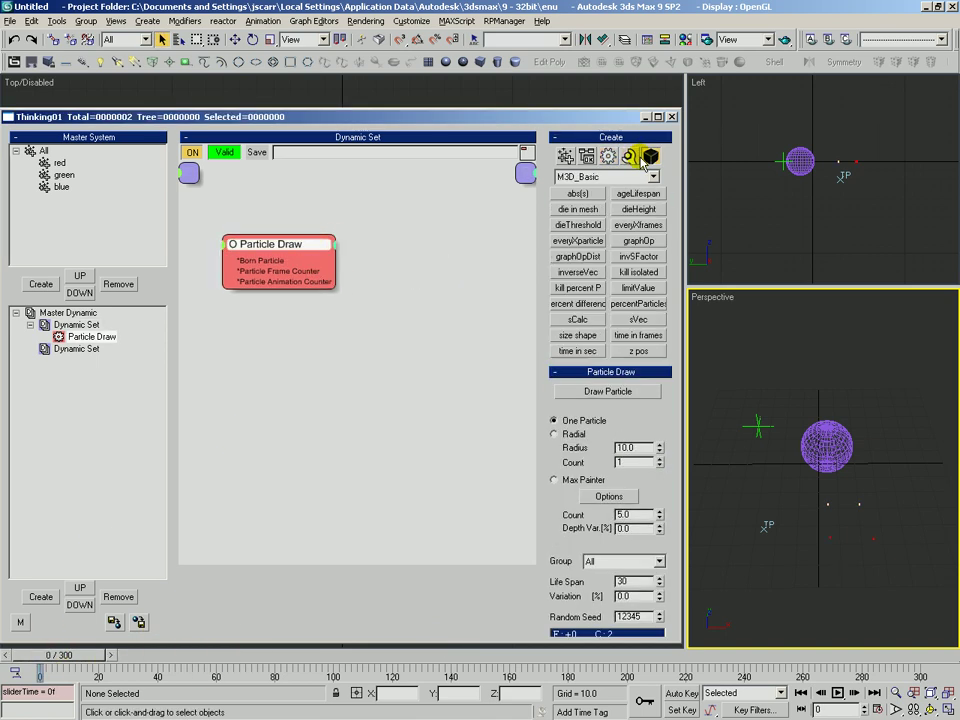
mouse_move(563, 335)
mouse_down()
mouse_move(418, 246)
mouse_move(311, 268)
mouse_move(334, 262)
mouse_move(436, 345)
mouse_up()
click(440, 362)
click(443, 253)
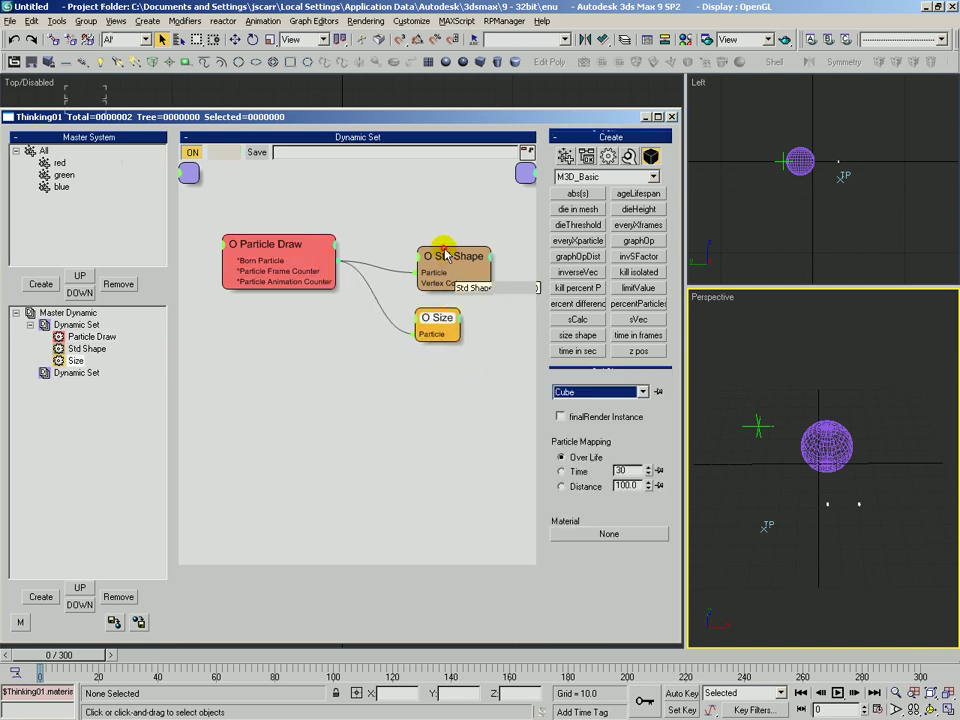
- Open the empty second dynamic set and delete the sphere from the scene
click(74, 342)
click(75, 373)
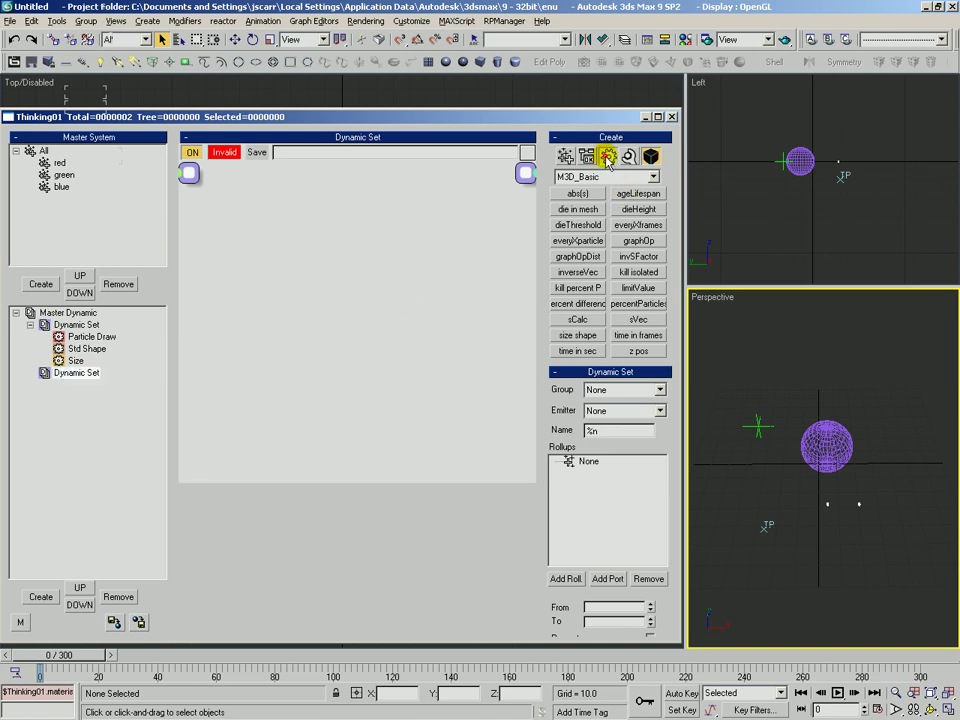
click(608, 157)
click(815, 438)
key(Delete)
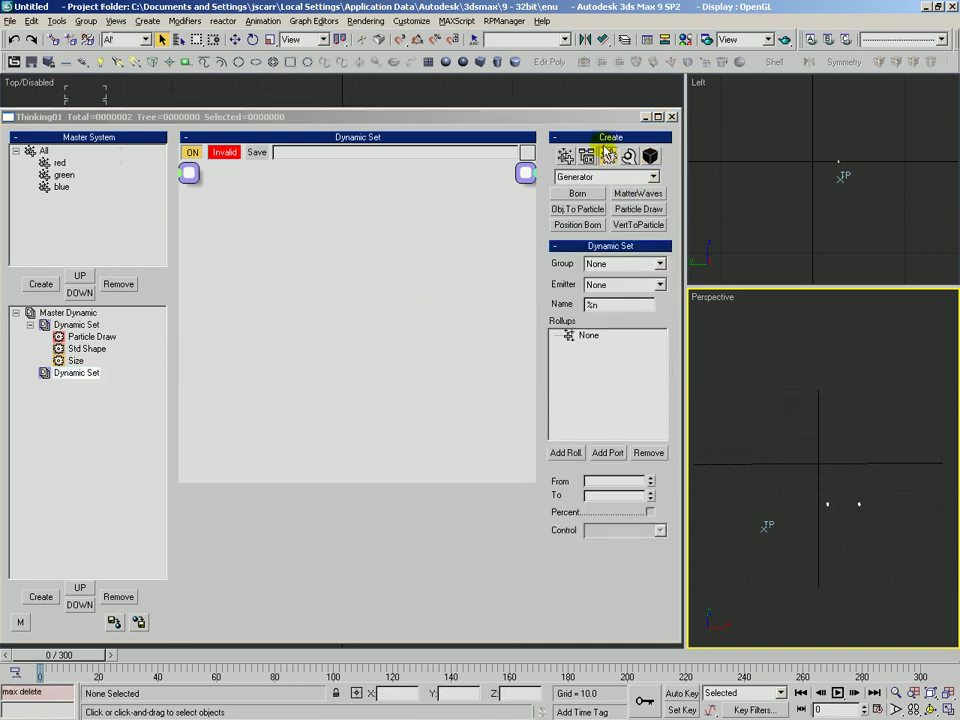
- Place an All particle group node in the second dynamic set
click(567, 157)
drag(578, 193, 238, 223)
click(240, 221)
click(244, 274)
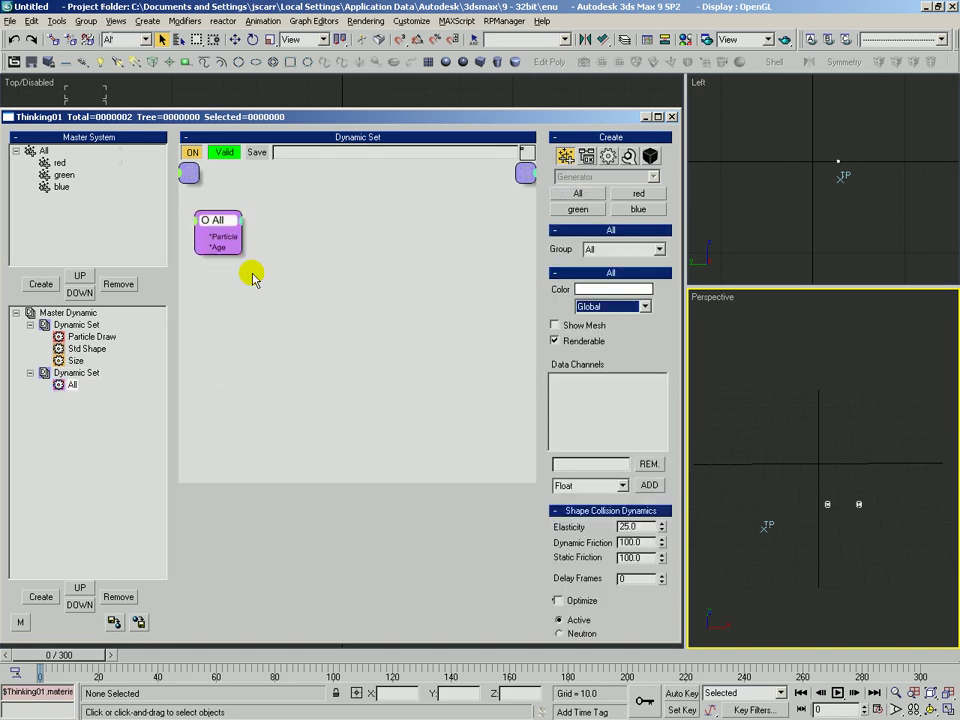
- Add the M3D_Basic graphOp black box beside the All node and delete its fade out node
click(656, 156)
click(630, 242)
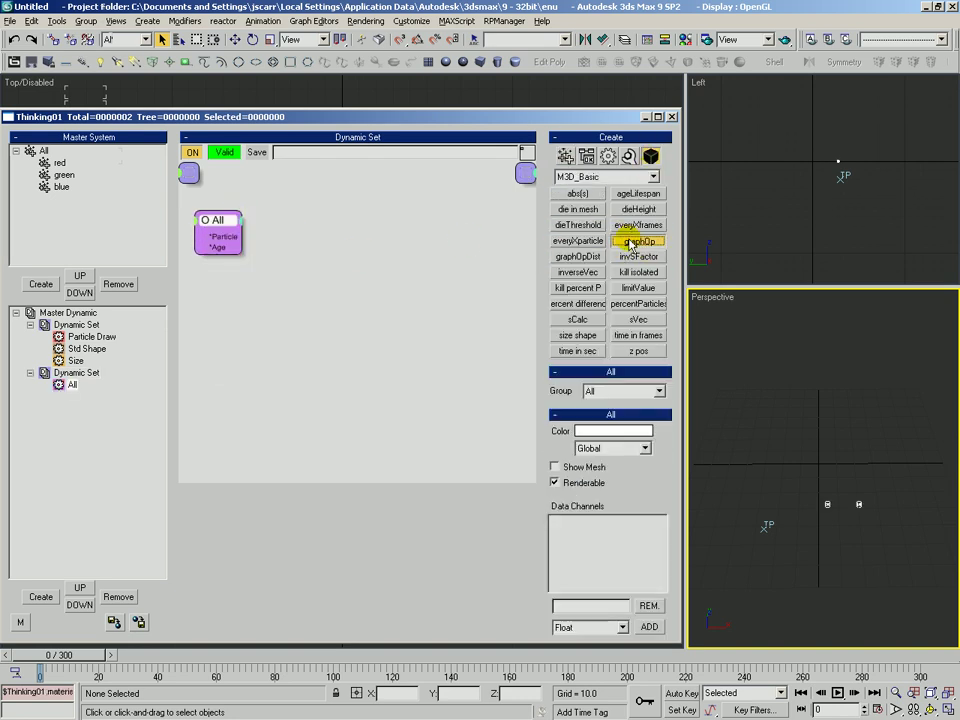
click(276, 221)
click(321, 323)
key(Delete)
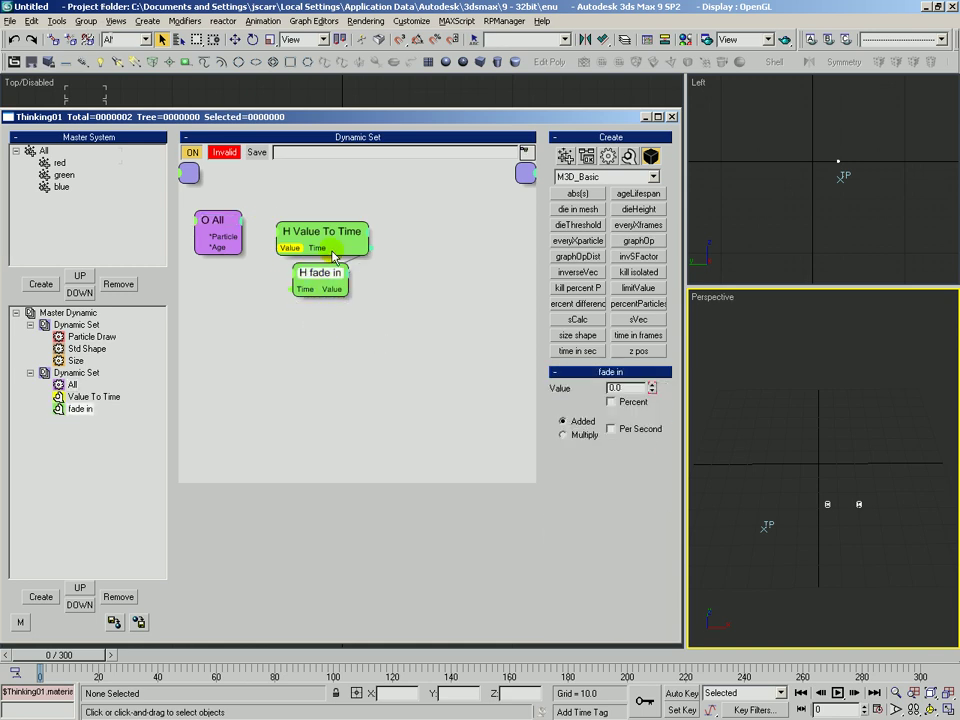
- Wire the All node's Age output to Value To Time's Value input and shift the Value To Time and fade in nodes slightly lower
drag(281, 247, 233, 250)
drag(307, 211, 337, 295)
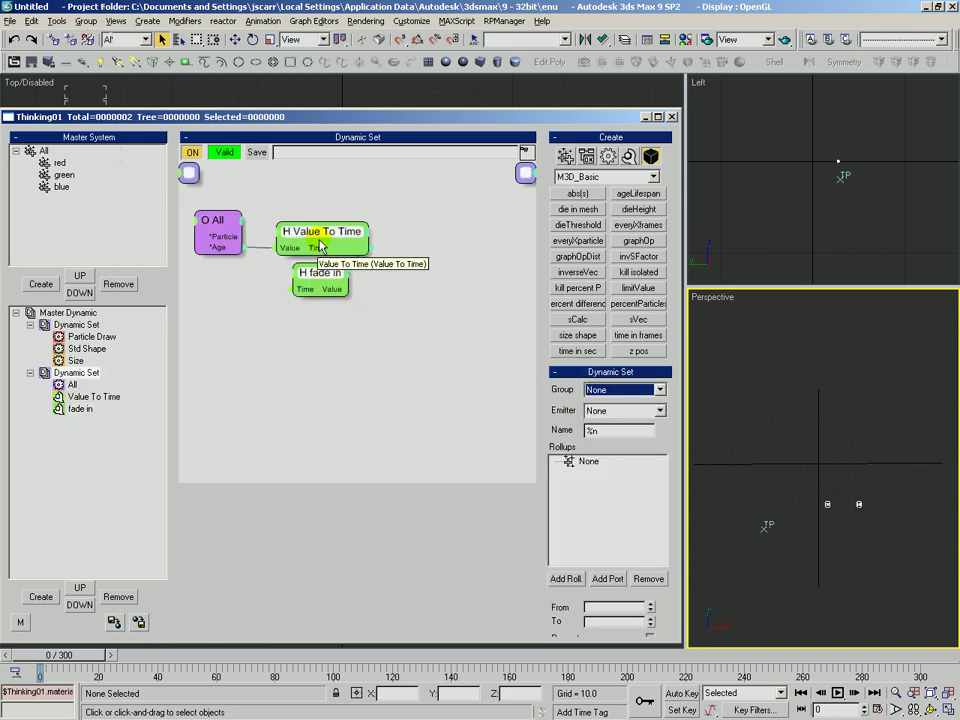
drag(321, 241, 315, 251)
click(338, 209)
- Review the Value To Time node's ranges and place the fade in node beside its Time output
click(323, 243)
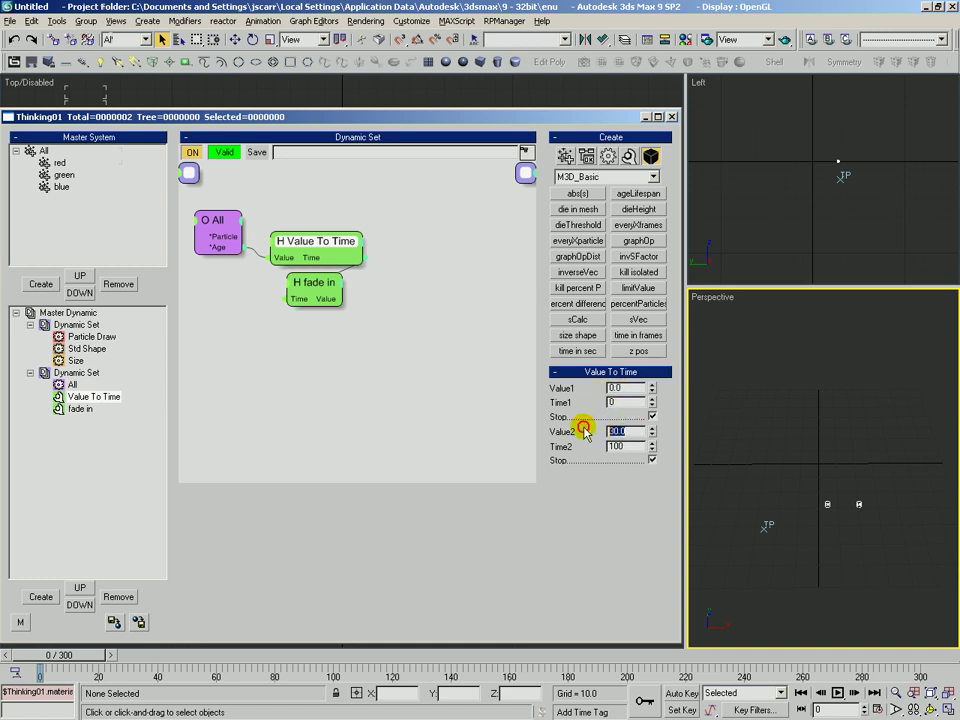
key(Tab)
drag(306, 297, 408, 257)
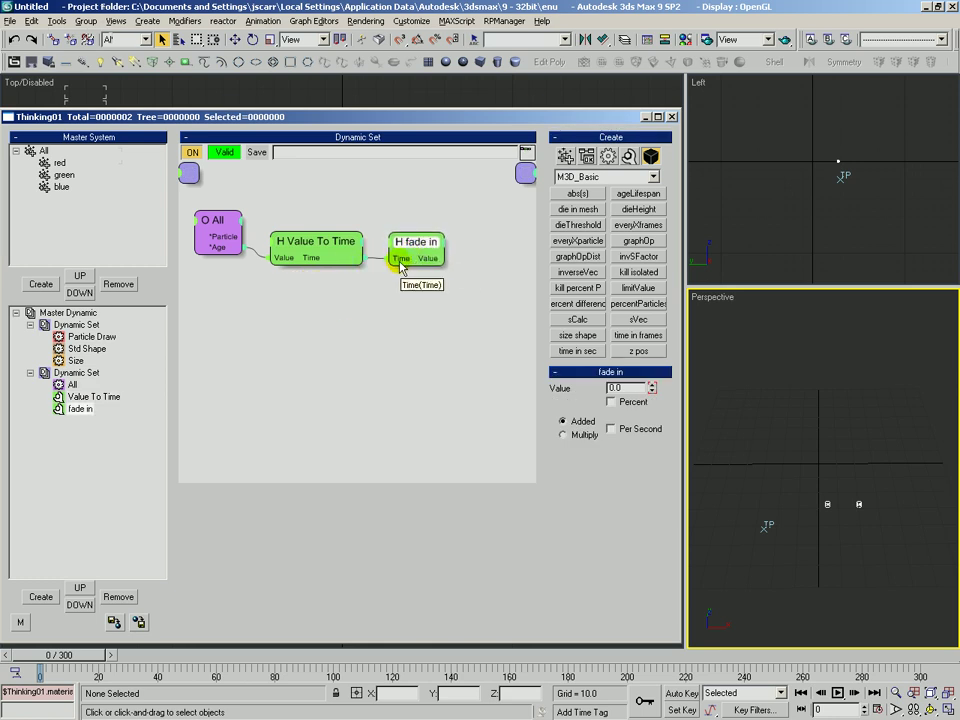
drag(410, 250, 422, 257)
- Scrub to frame 43 to examine the fade in node's animated value, and tidy the Value To Time and fade in node positions
drag(90, 660, 215, 661)
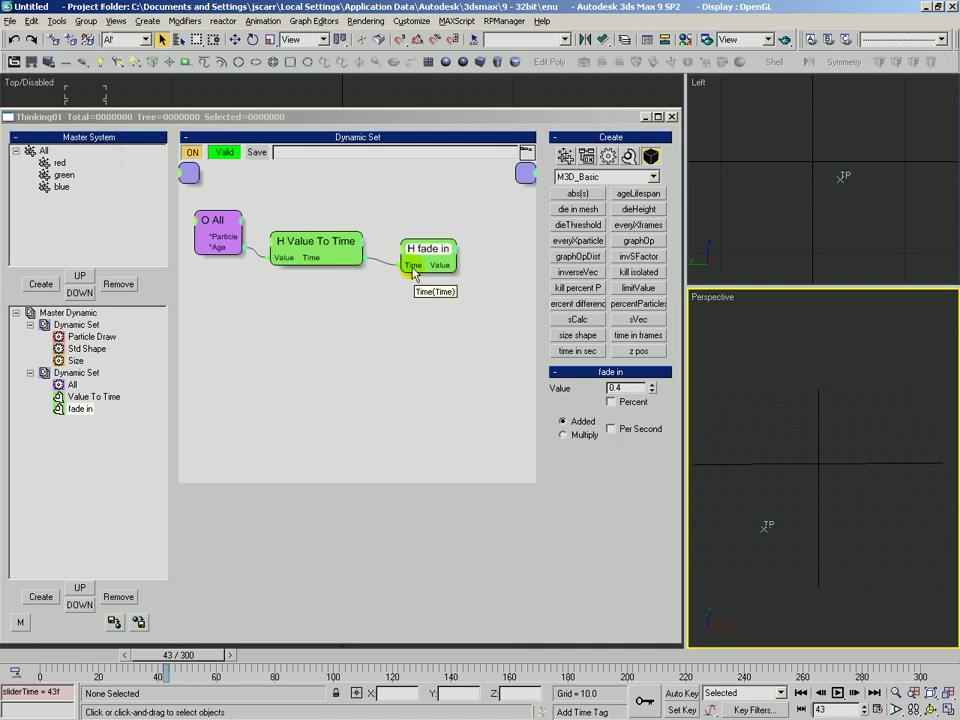
drag(329, 241, 330, 238)
drag(428, 258, 422, 263)
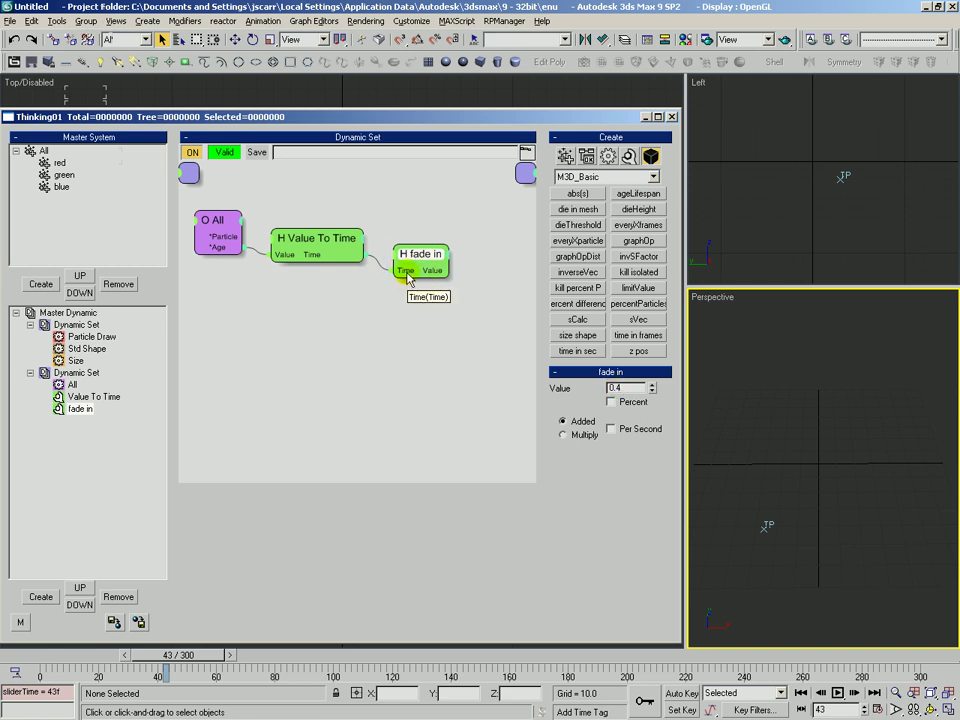
drag(436, 260, 439, 261)
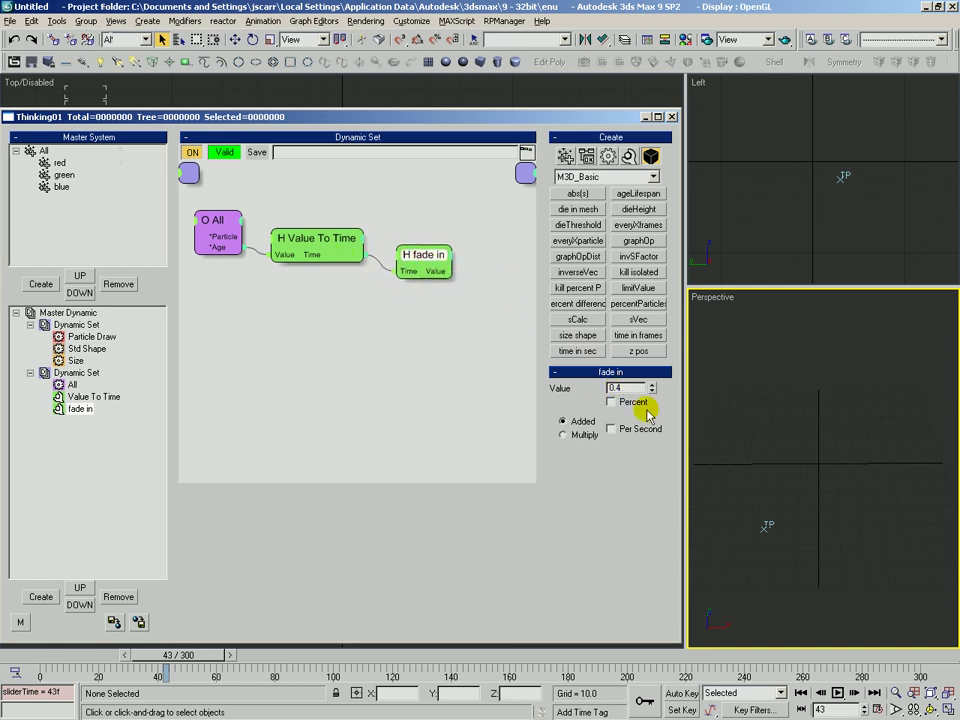
drag(508, 298, 506, 297)
drag(420, 254, 408, 250)
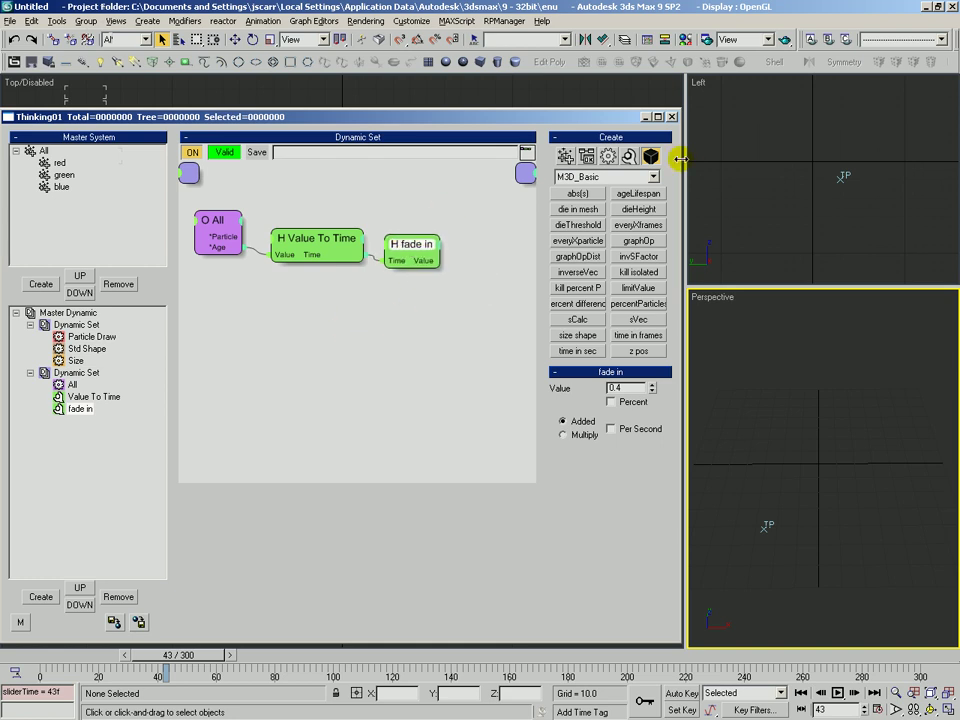
- Add a Size operator below fade in and wire All's Particle output and fade in's Value output to its Particle and Size inputs
click(616, 177)
click(588, 247)
click(594, 177)
click(578, 199)
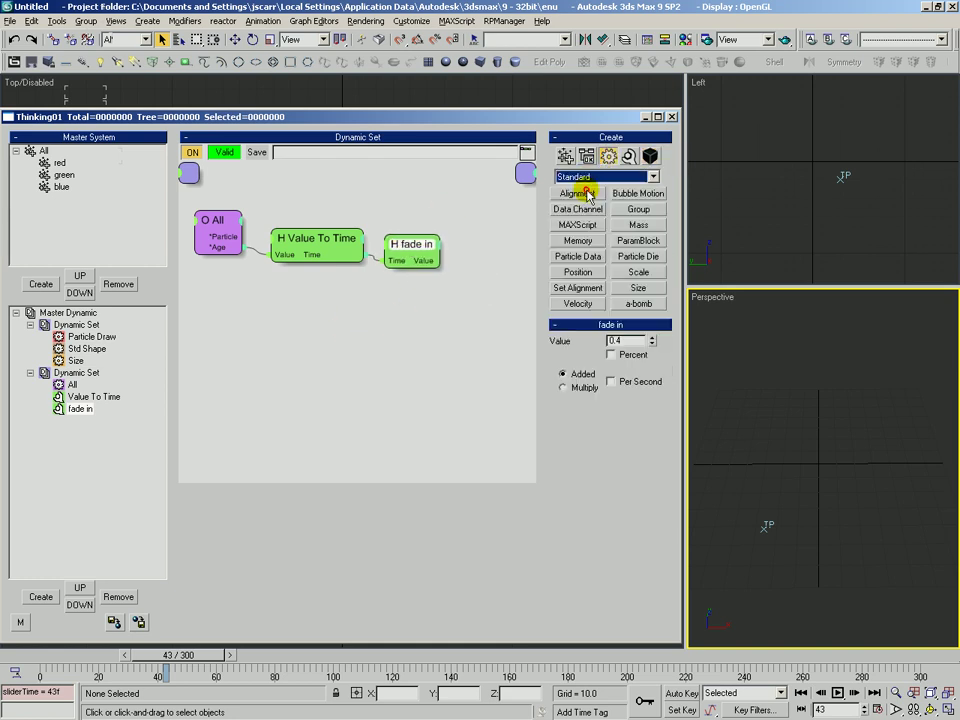
drag(638, 288, 423, 311)
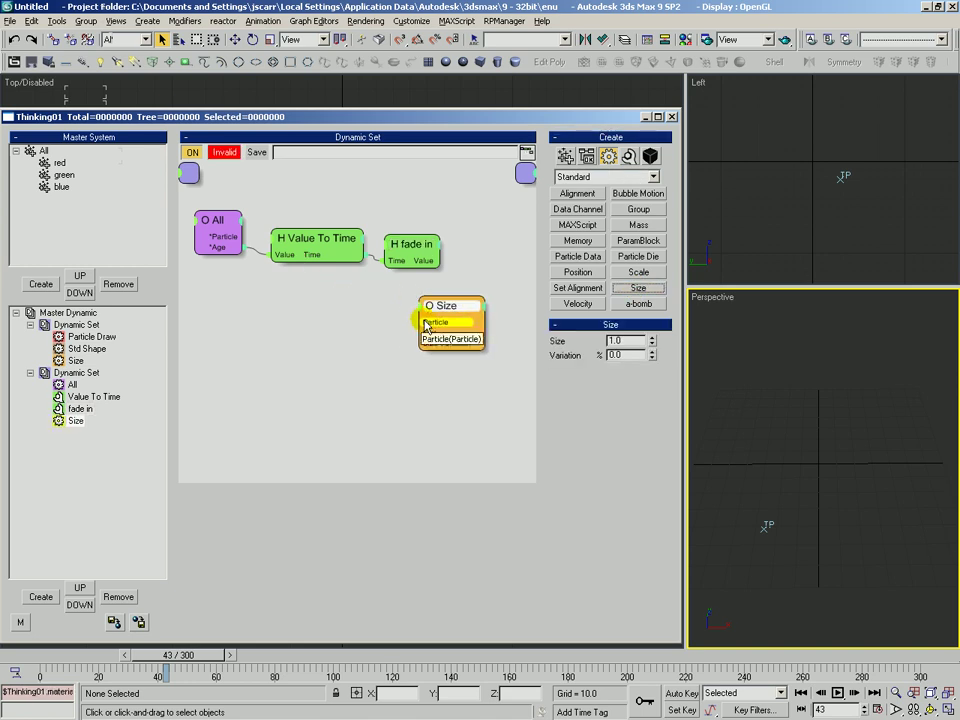
drag(278, 288, 230, 238)
drag(447, 306, 475, 318)
drag(432, 261, 463, 345)
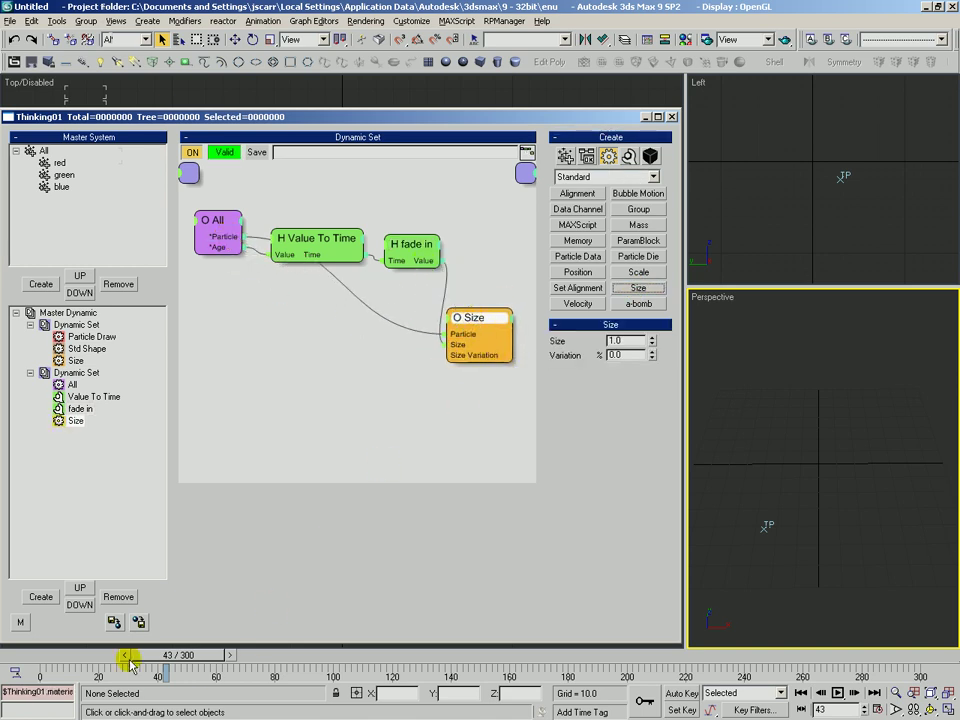
- Return to frame 0 to check the particle size, and review the Particle Draw node's Life Span before reopening the second dynamic set
drag(146, 678, 12, 662)
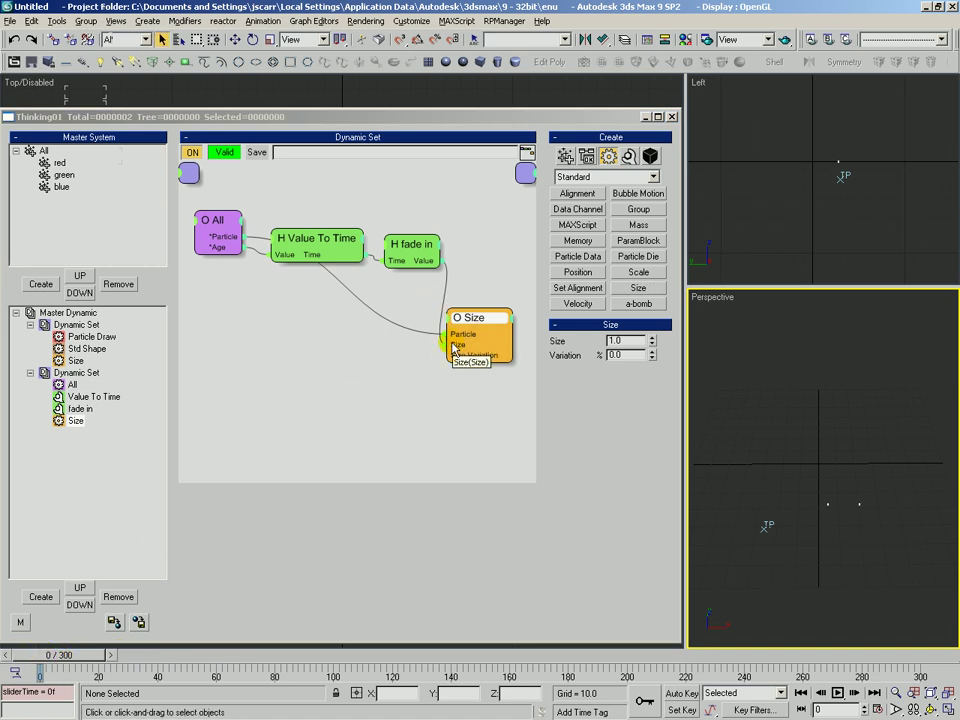
drag(87, 655, 60, 662)
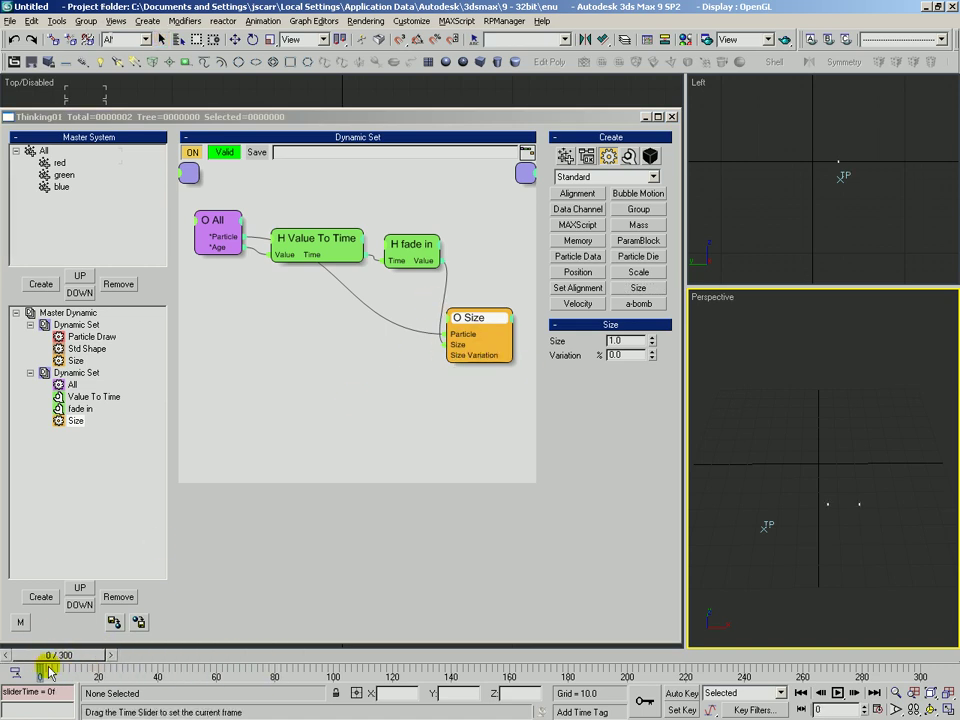
click(80, 337)
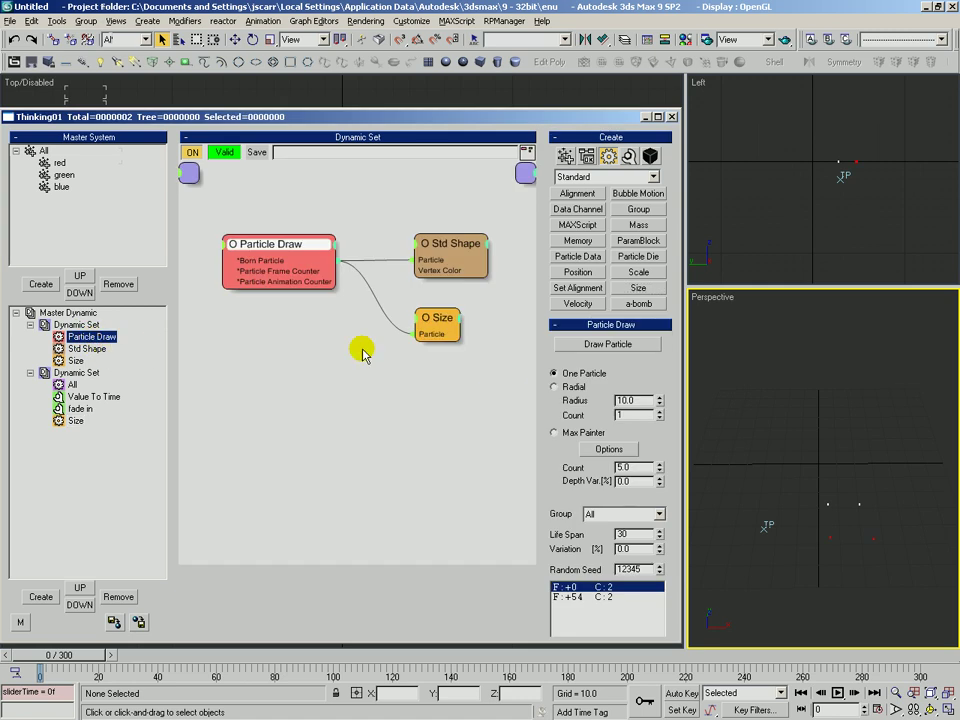
scroll(562, 462, down, 2)
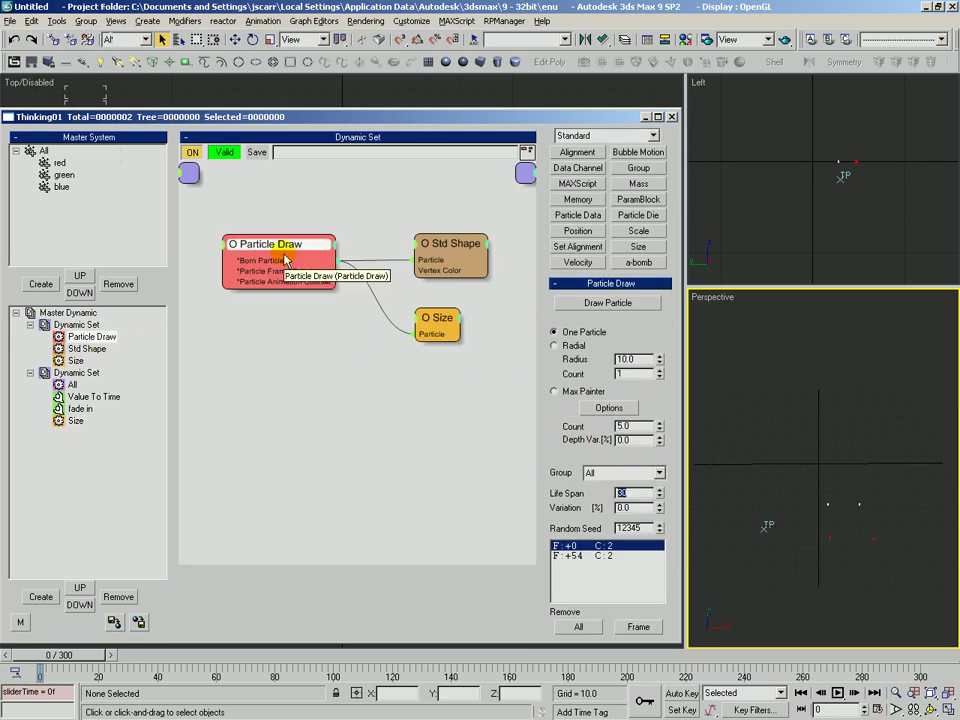
click(300, 347)
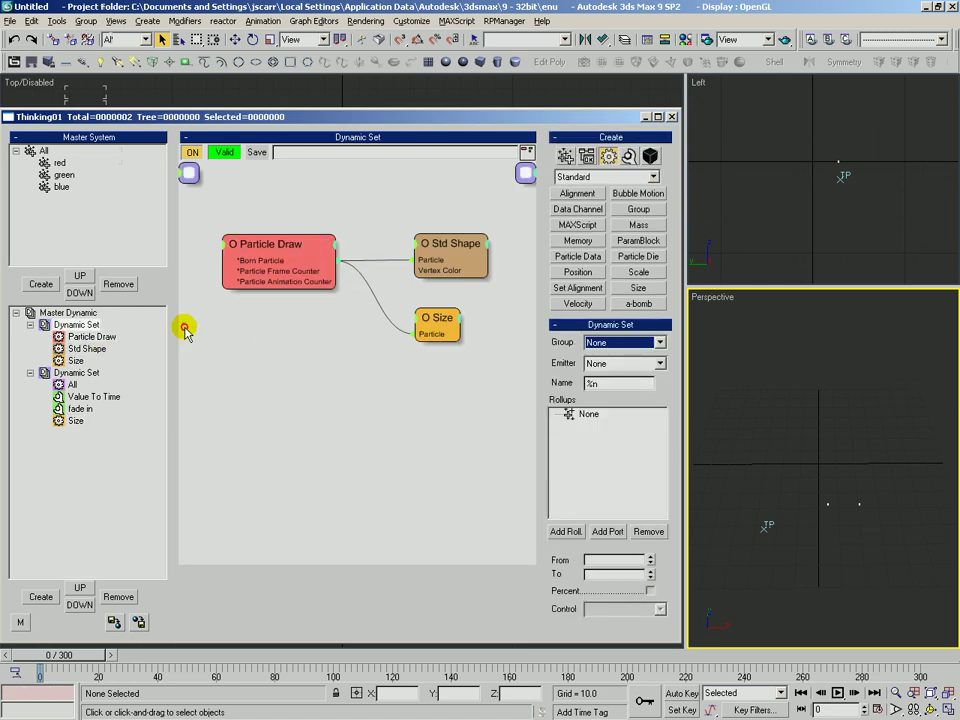
click(78, 373)
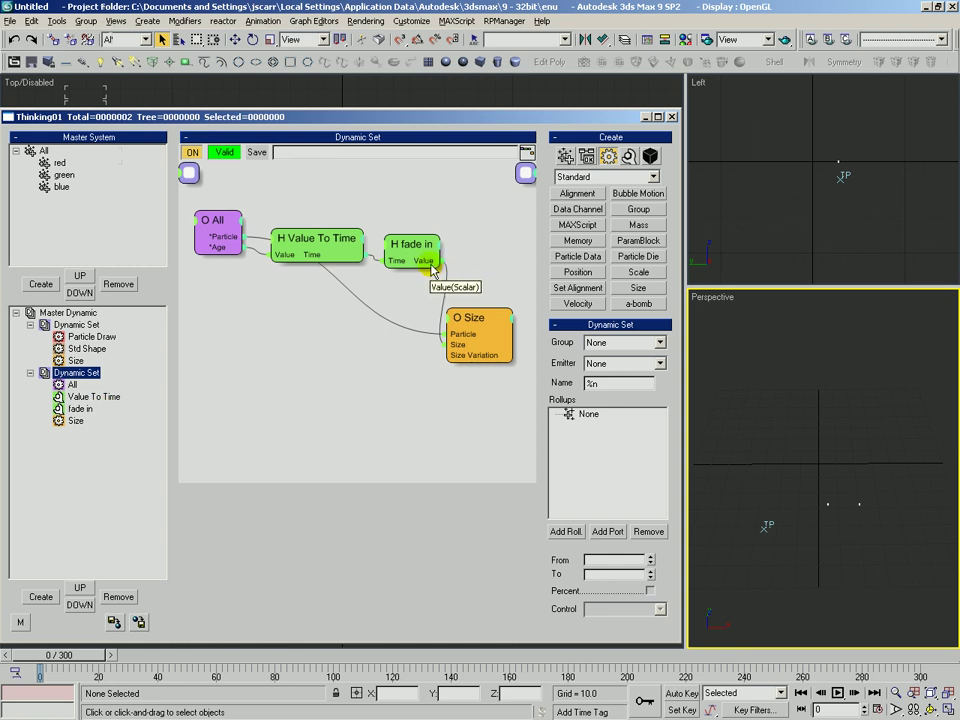
- Add a Float helper below Value To Time, and review the fade in and Size node values at frame 0
click(629, 158)
click(313, 360)
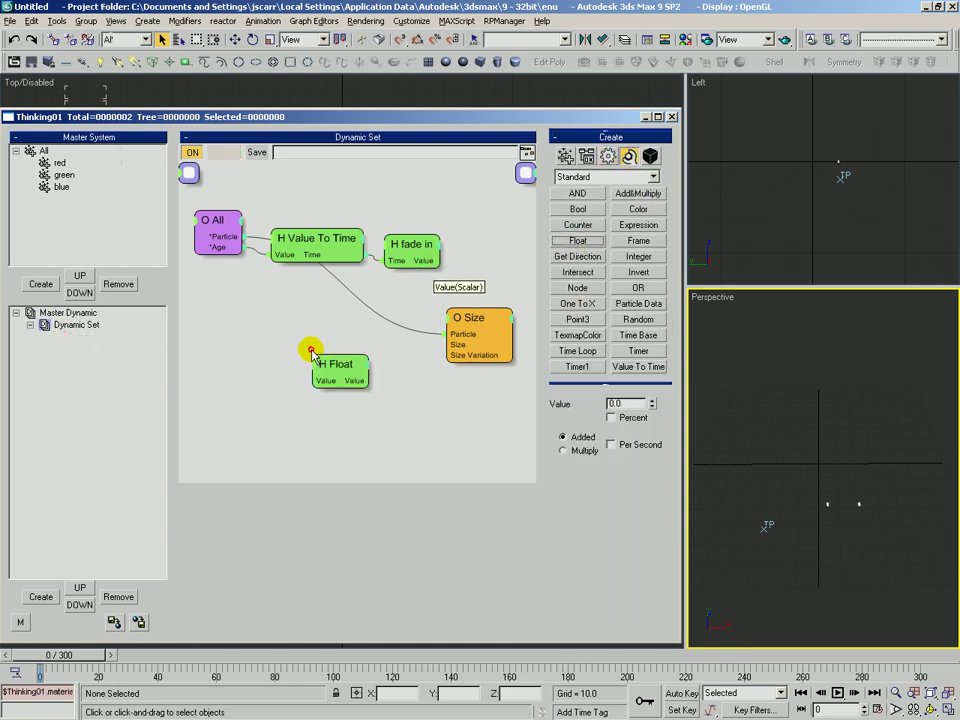
mouse_move(408, 246)
mouse_down()
mouse_move(459, 353)
mouse_move(418, 248)
mouse_up()
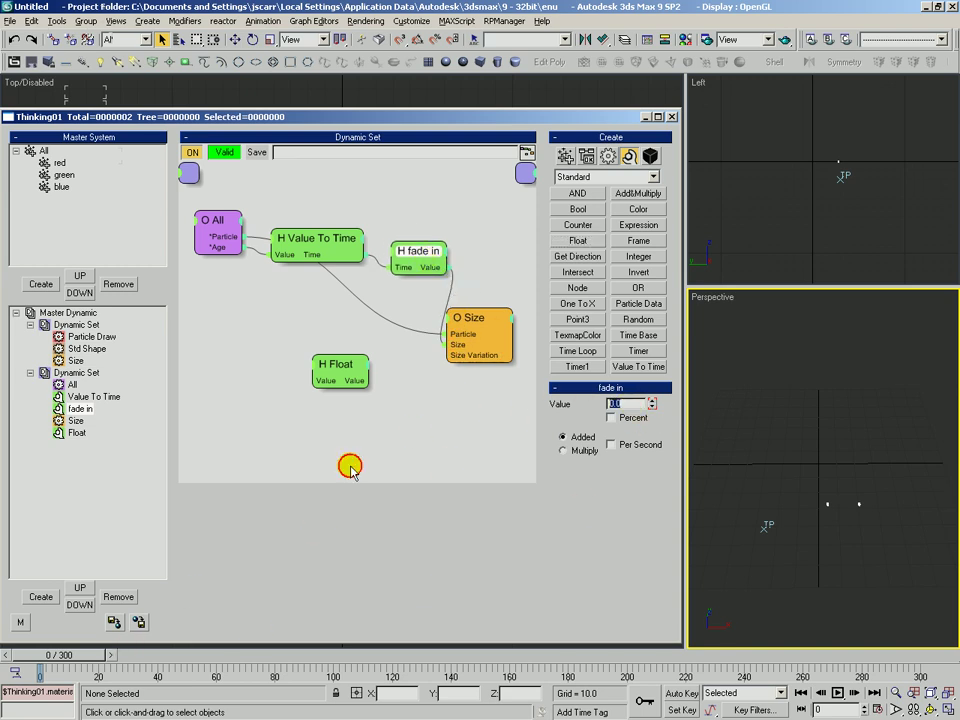
drag(78, 665, 60, 688)
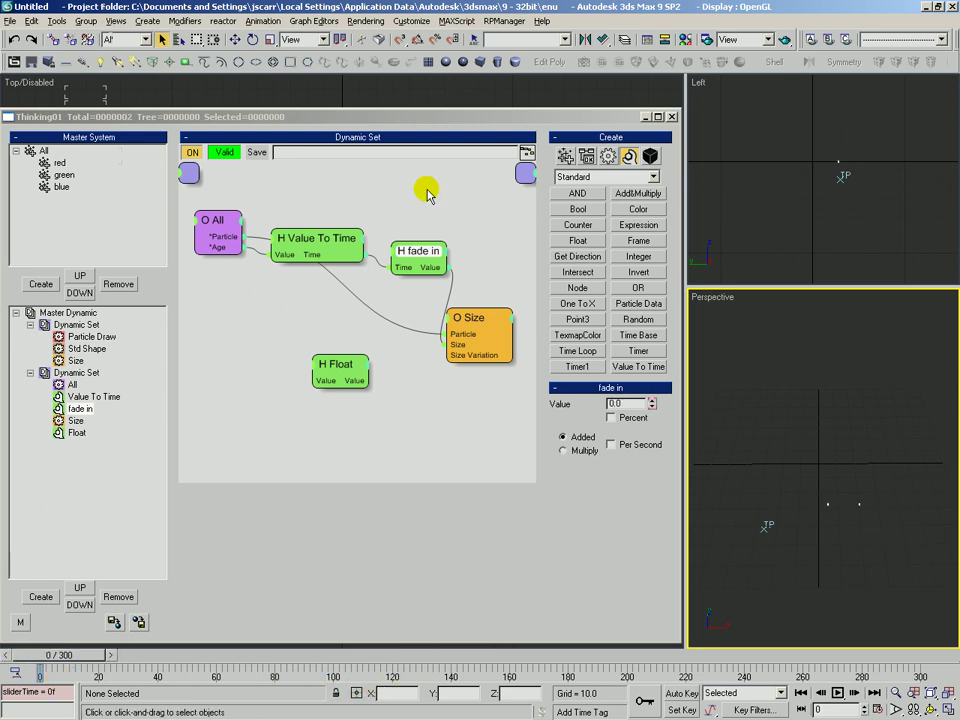
click(480, 320)
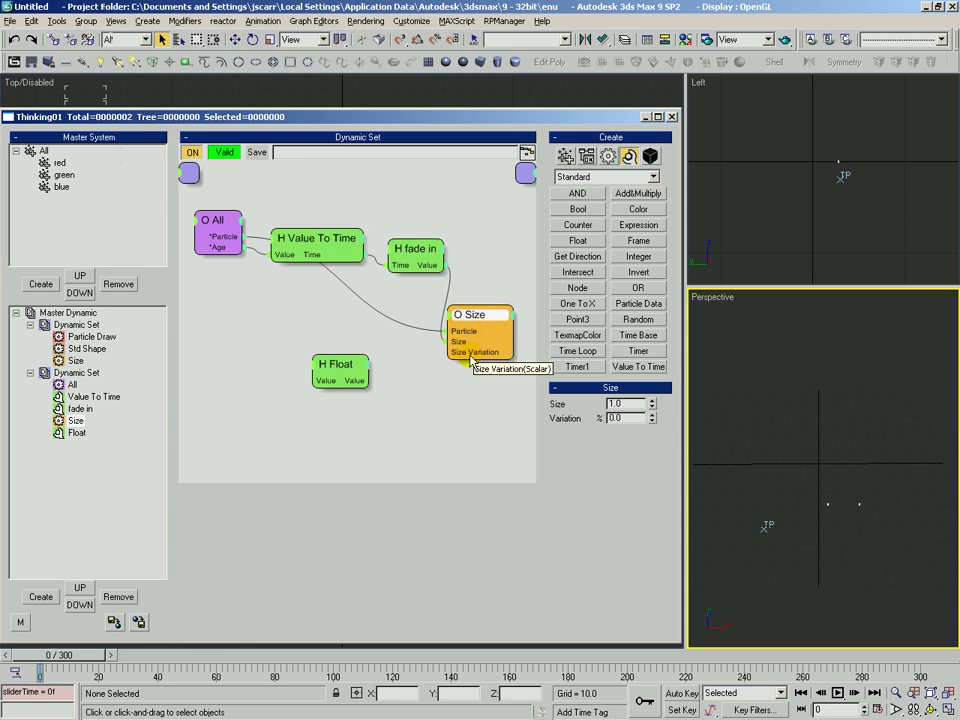
click(608, 404)
- Route fade in's Value through the Float node, set to Multiply with a value of 20, into Size's Size input
drag(450, 342, 352, 353)
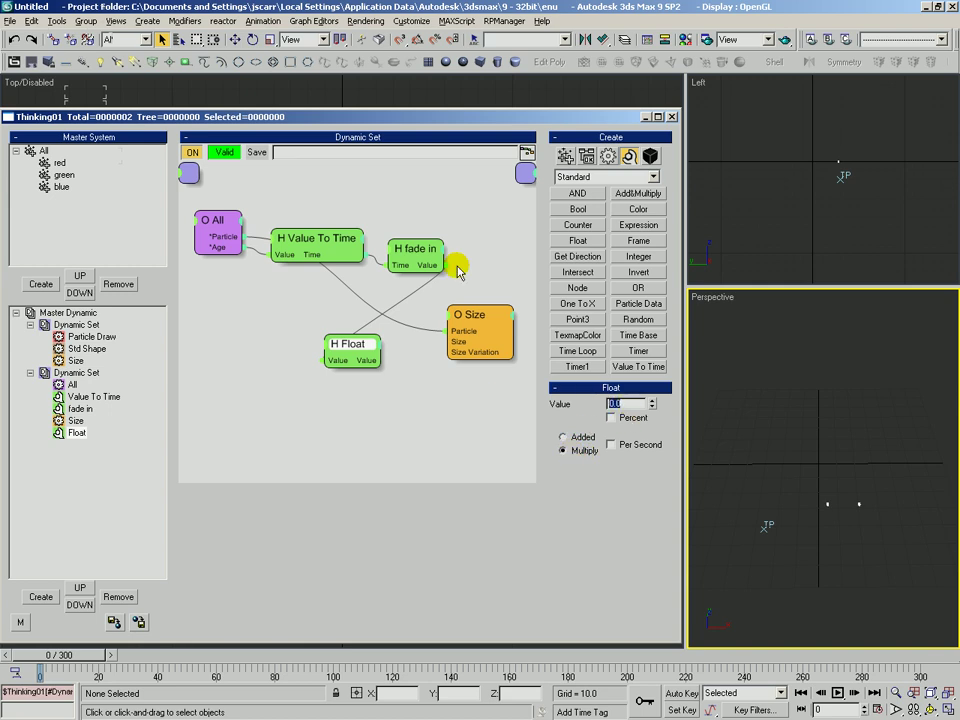
drag(385, 360, 462, 344)
drag(370, 344, 371, 339)
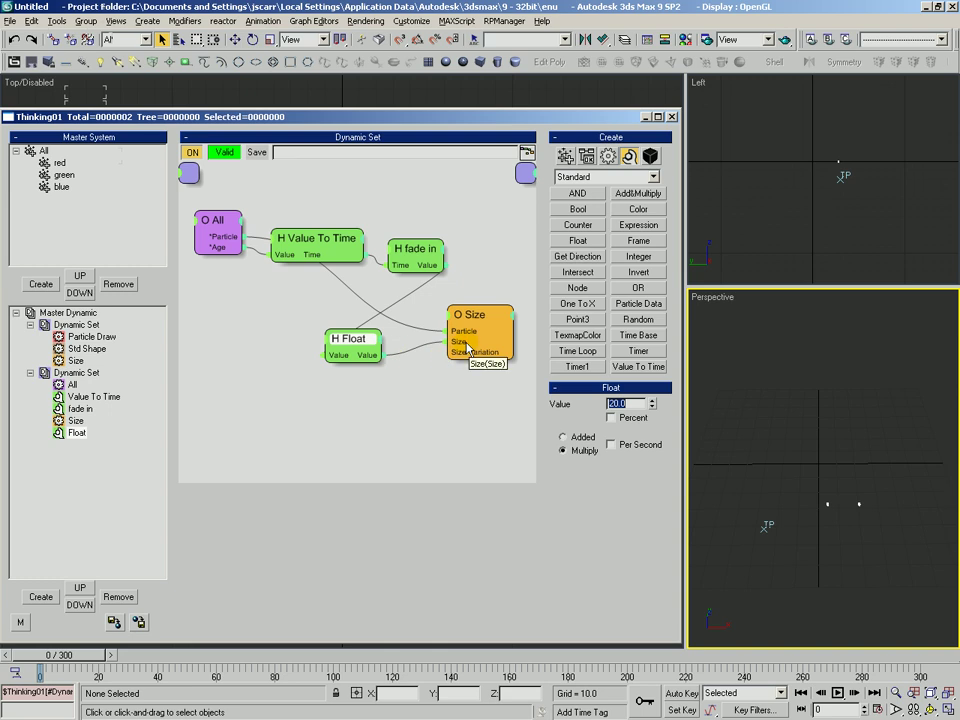
drag(466, 350, 463, 353)
- Scrub to frame 13 and review the Value To Time, fade in, Float and Size node settings
drag(68, 656, 86, 683)
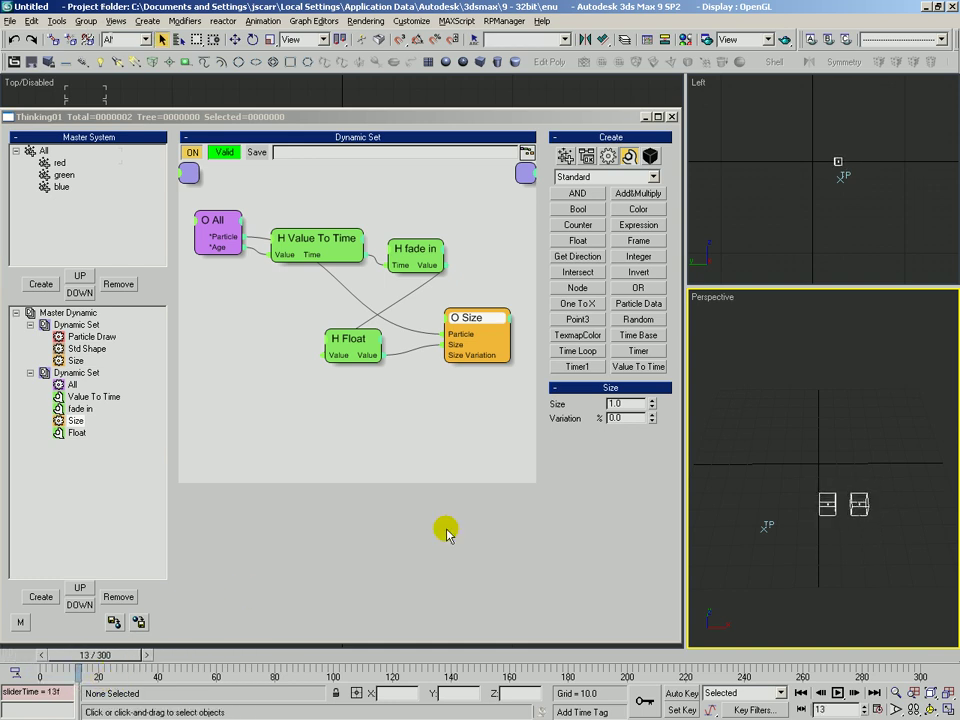
click(315, 249)
drag(314, 240, 316, 244)
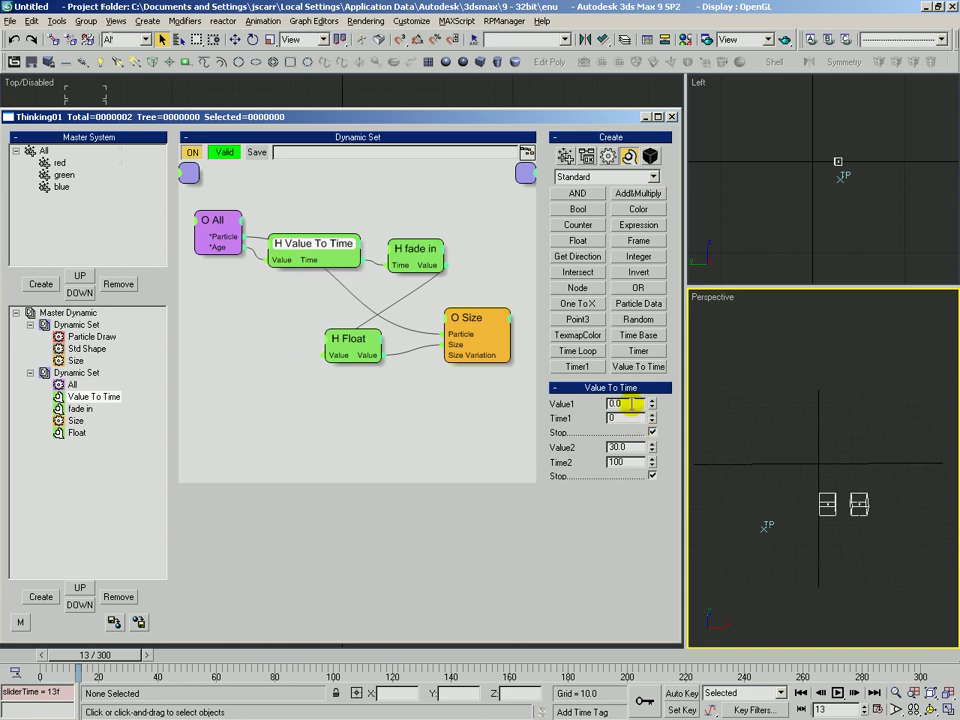
double_click(618, 461)
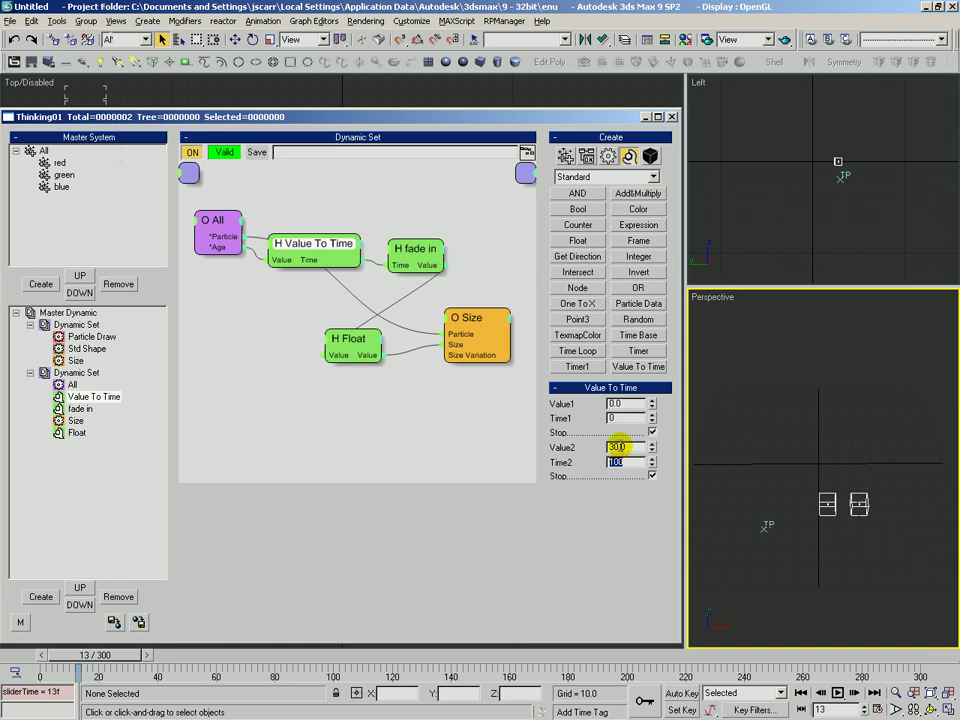
click(397, 254)
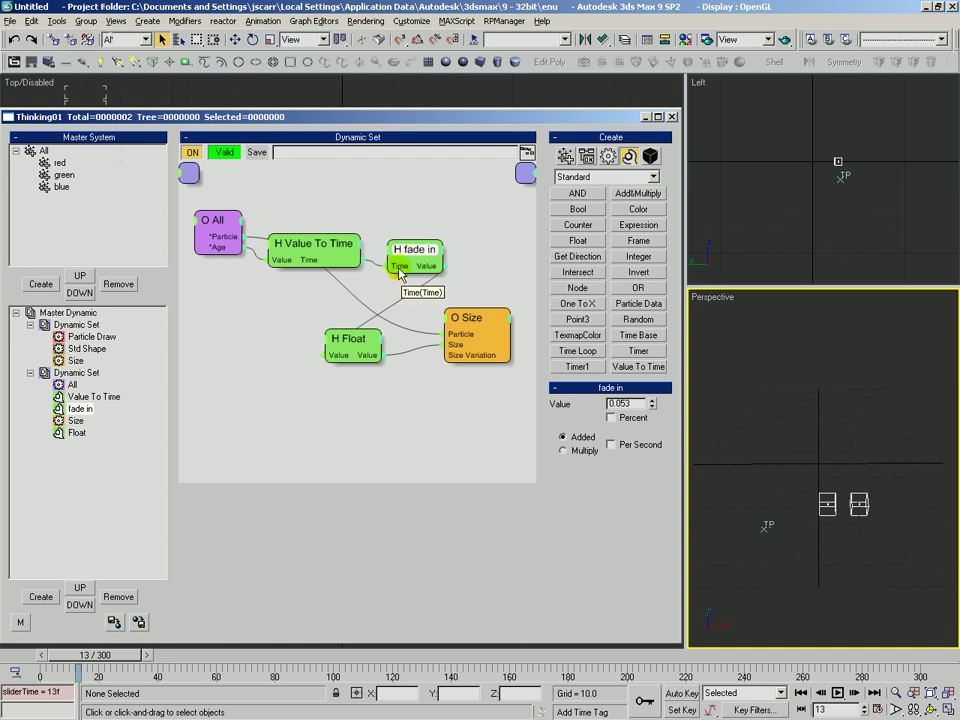
drag(399, 270, 433, 292)
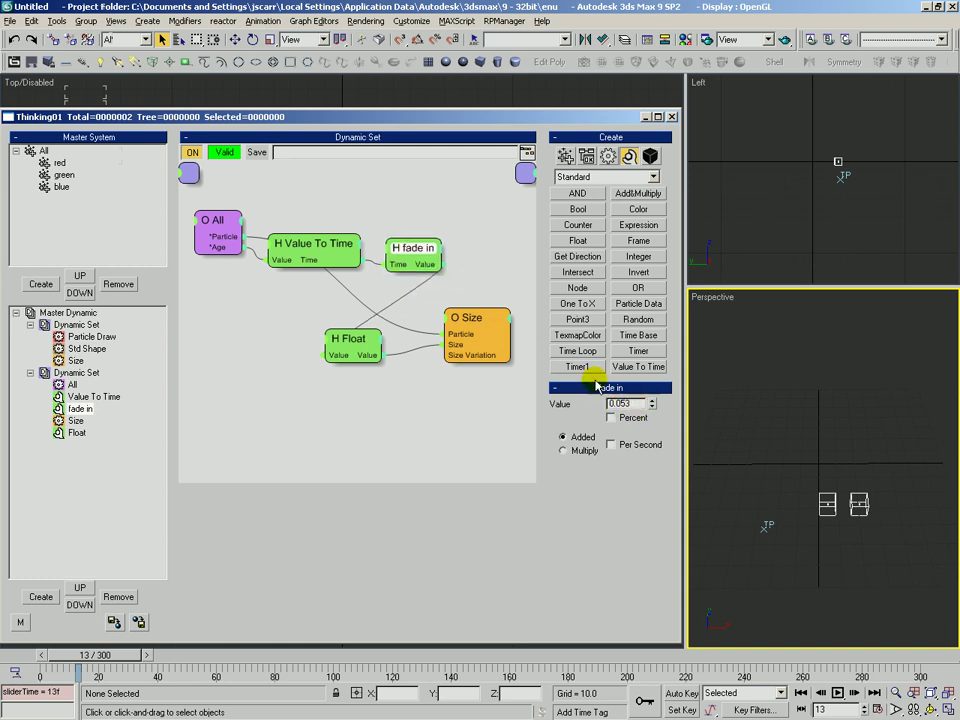
drag(348, 335, 352, 328)
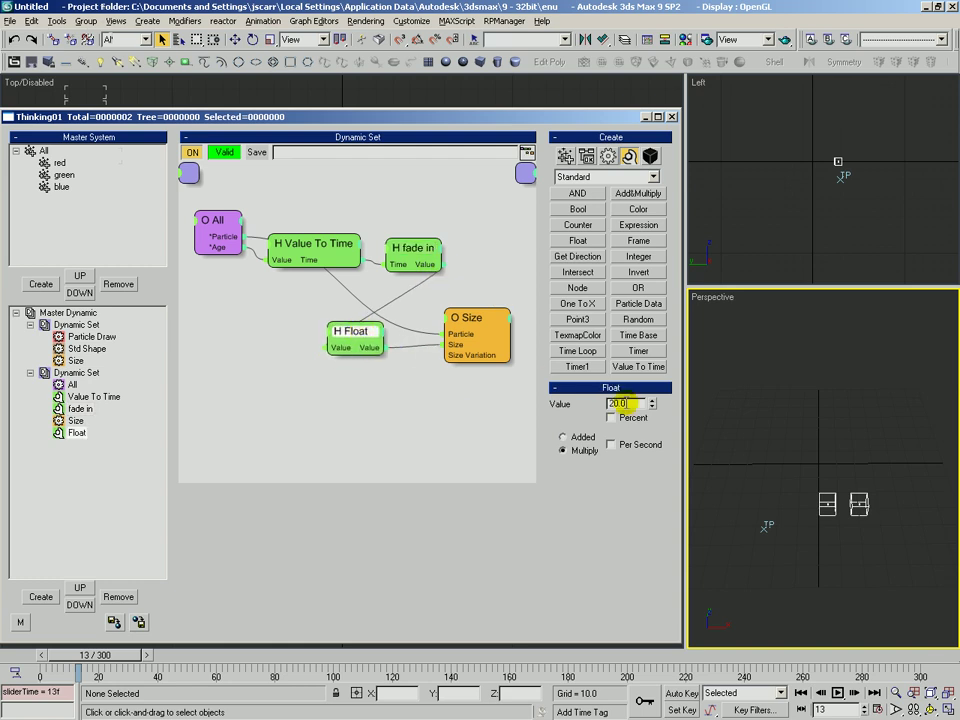
drag(458, 317, 459, 309)
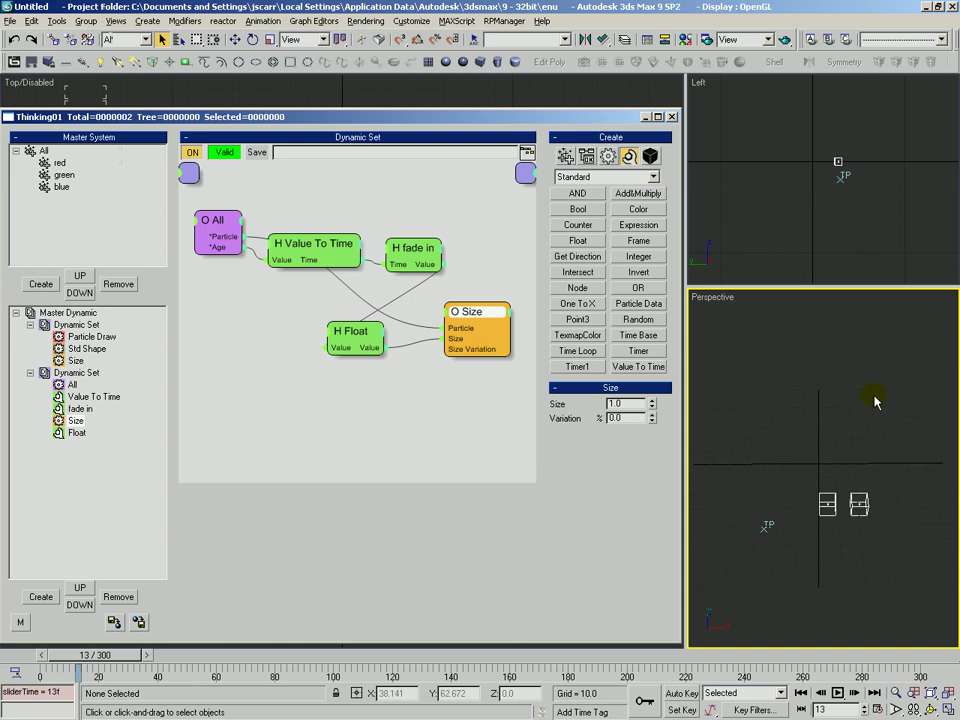
drag(424, 243, 420, 245)
click(593, 245)
click(415, 205)
key(Delete)
- Show the fade in node's animated Value in Track View, and shrink the curve window to leave the Left and Perspective viewports uncovered
click(396, 237)
drag(413, 248, 411, 248)
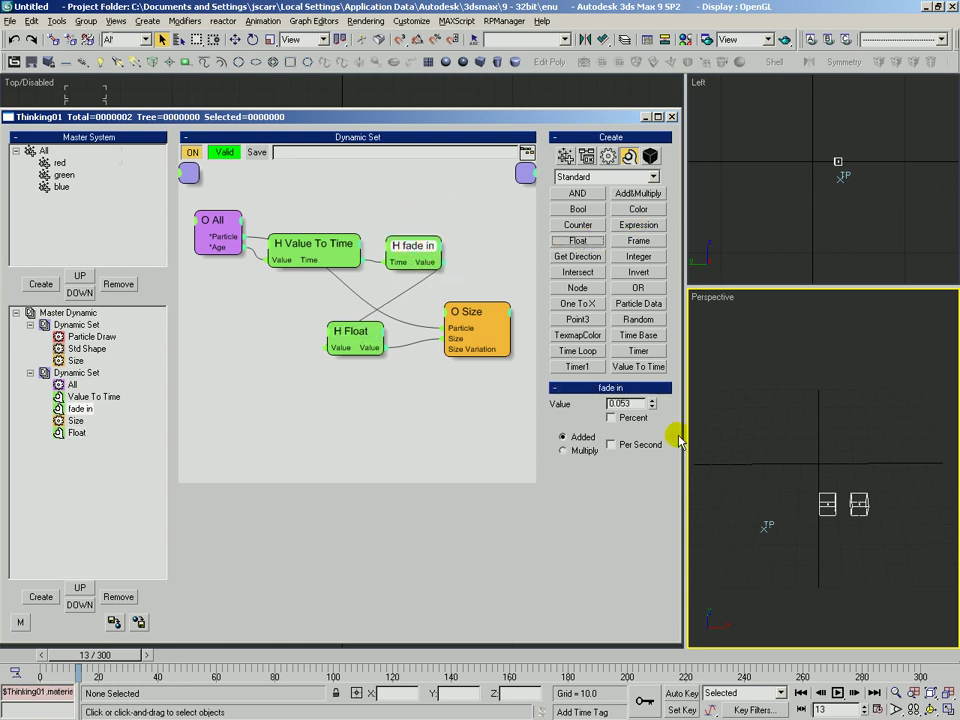
right_click(622, 404)
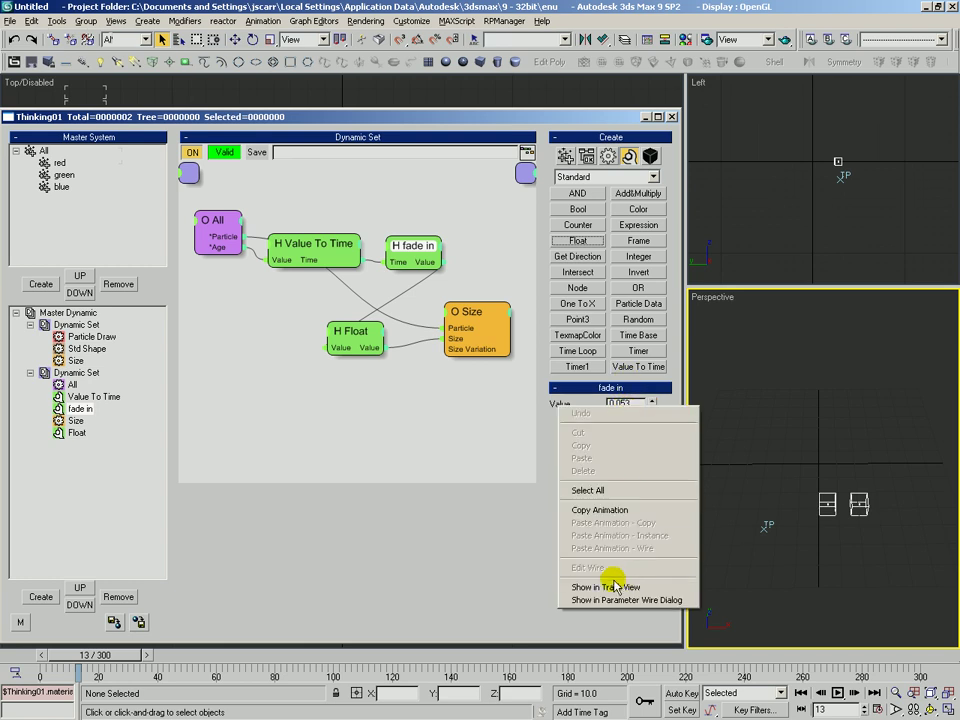
click(574, 583)
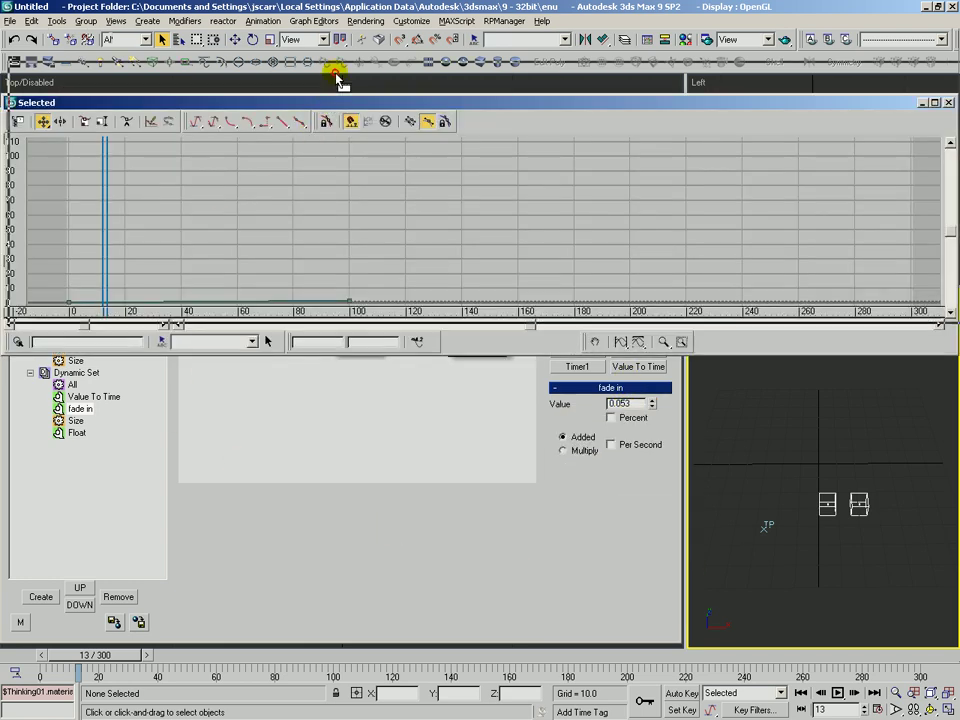
drag(332, 100, 349, 47)
drag(951, 290, 668, 326)
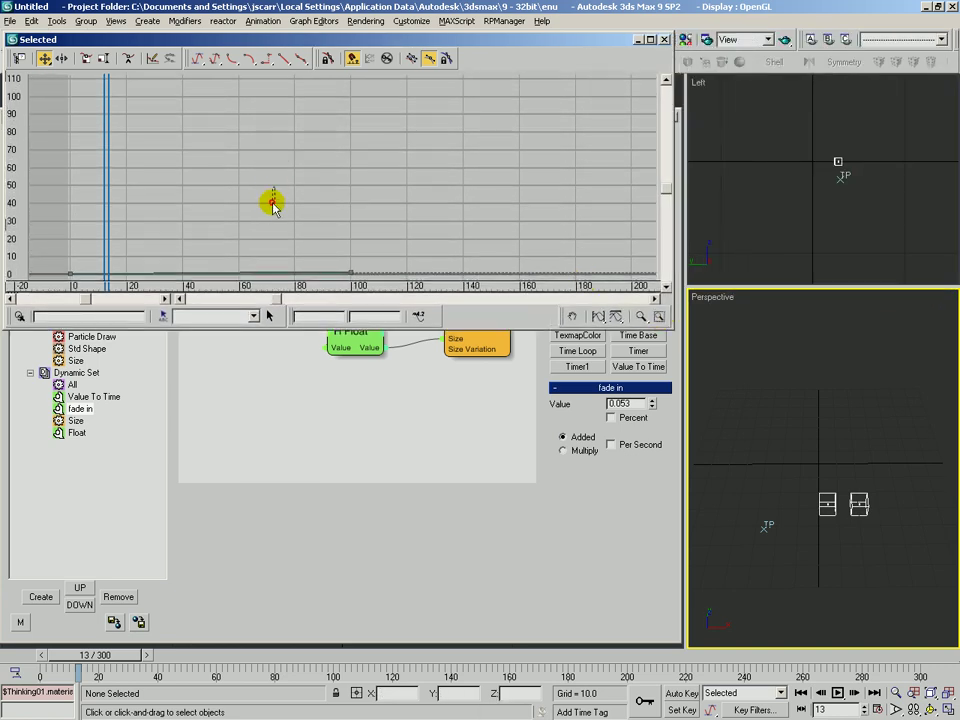
- Add two keys to the fade in curve, a peak of about 0.7 near frame 35 and a dip of 0.159 at frame 65
click(813, 389)
click(381, 156)
key(z)
drag(309, 184, 300, 213)
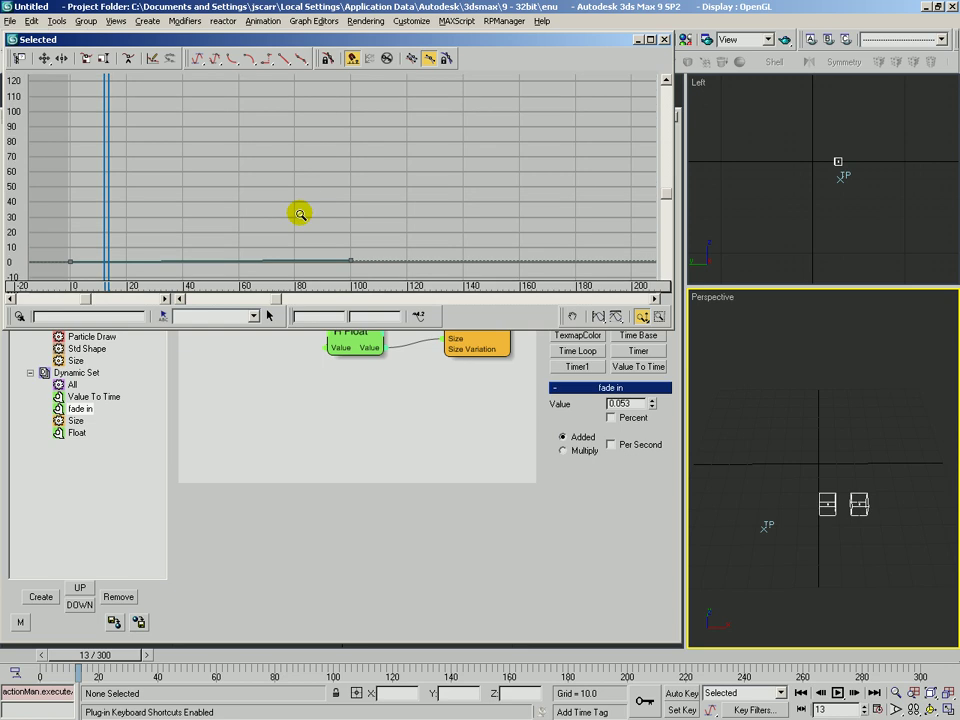
click(616, 316)
click(598, 317)
key(z)
drag(377, 213, 411, 246)
key(p)
key(z)
right_click(336, 172)
drag(220, 211, 274, 222)
- Scrub to frame 37 and back to frame 3 to examine the particle size, and review the Value To Time node's ranges
mouse_move(125, 656)
mouse_down()
mouse_move(60, 655)
mouse_move(90, 666)
mouse_move(190, 664)
mouse_up()
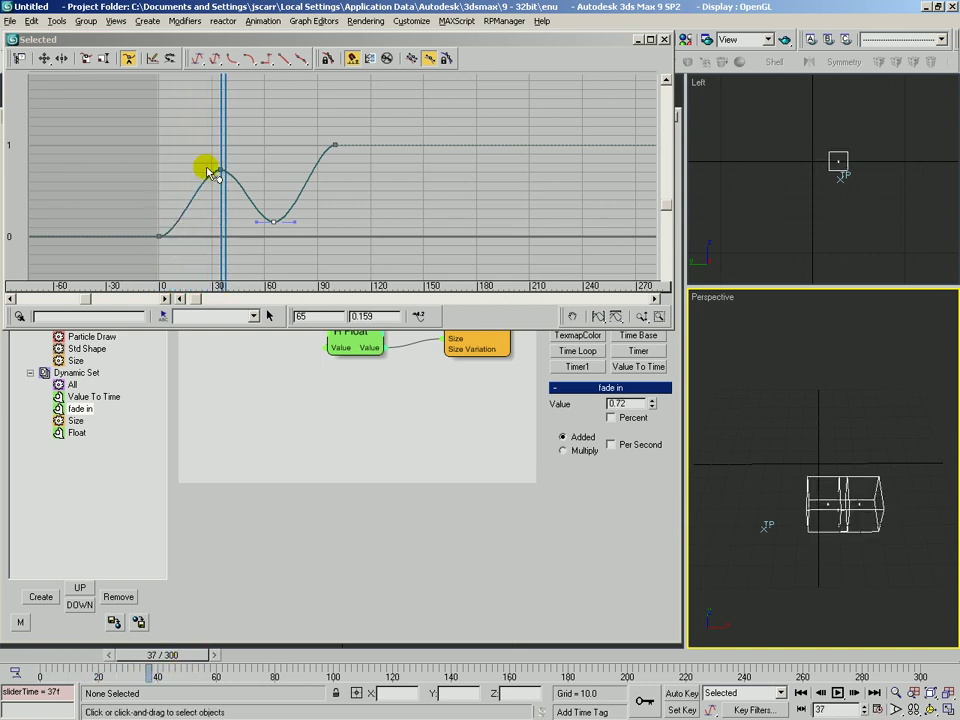
drag(163, 655, 72, 657)
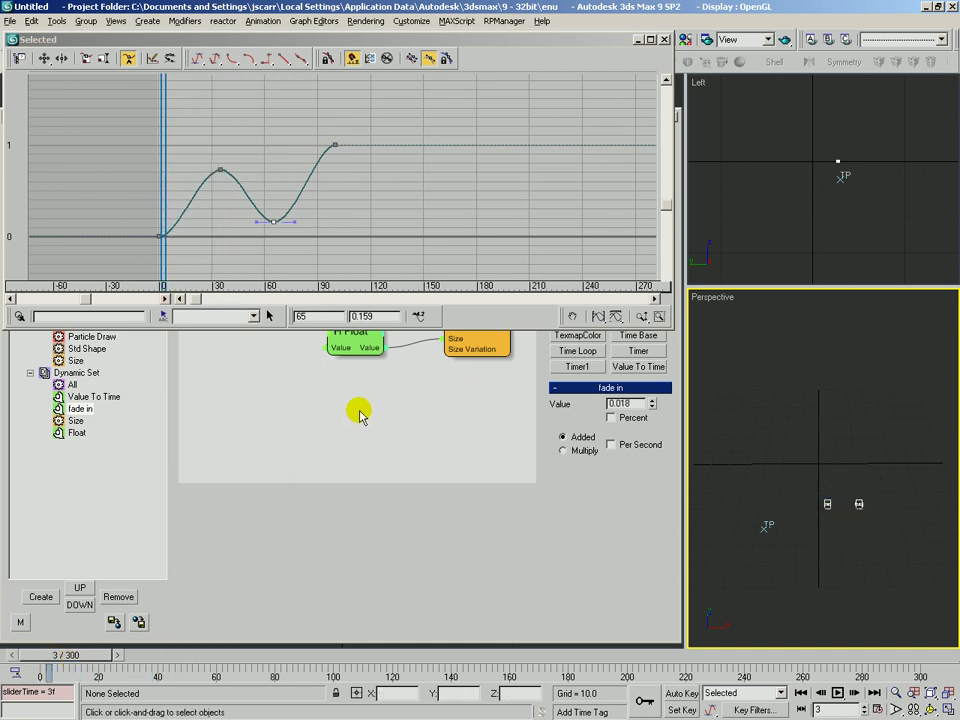
click(440, 420)
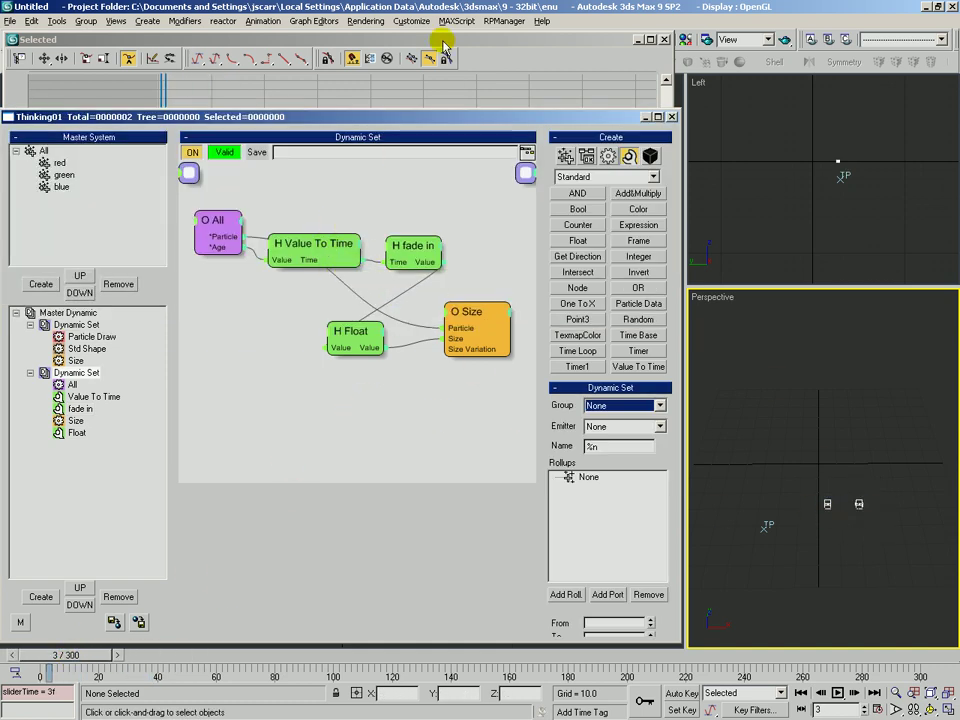
click(318, 253)
drag(318, 253, 316, 258)
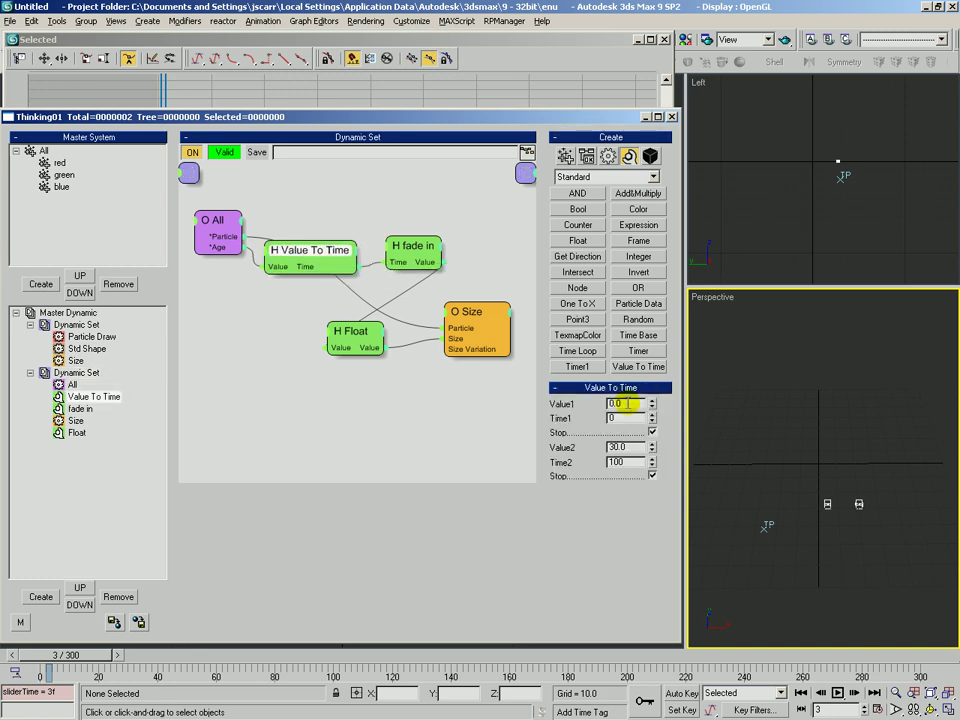
click(622, 463)
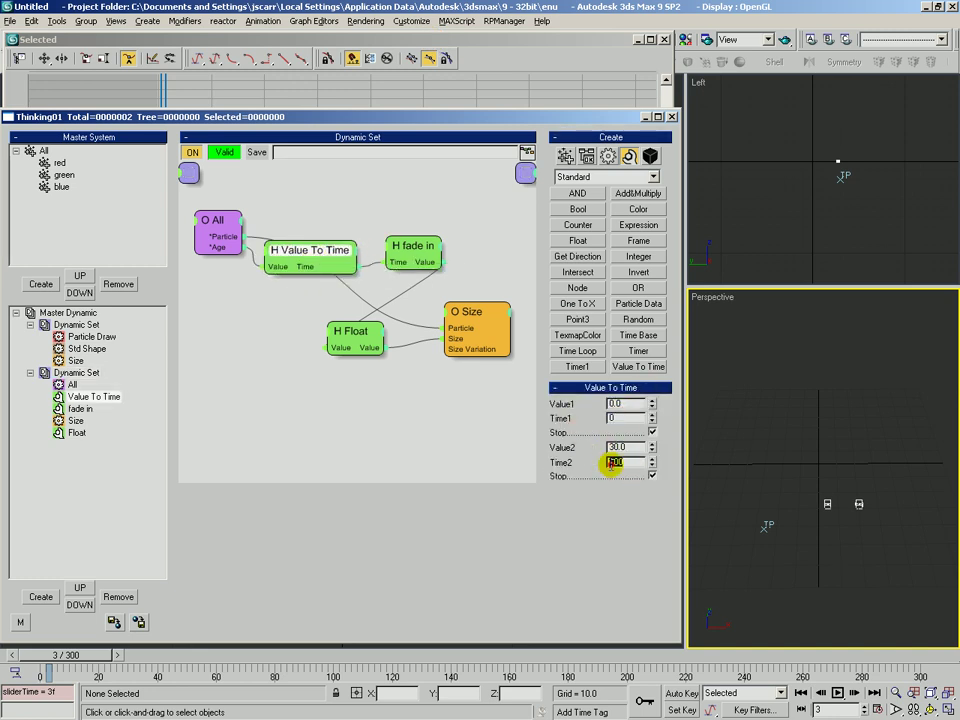
- Scrub along the fade in curve from frame 0 to frame 100, and inspect the last key's time and value
click(483, 42)
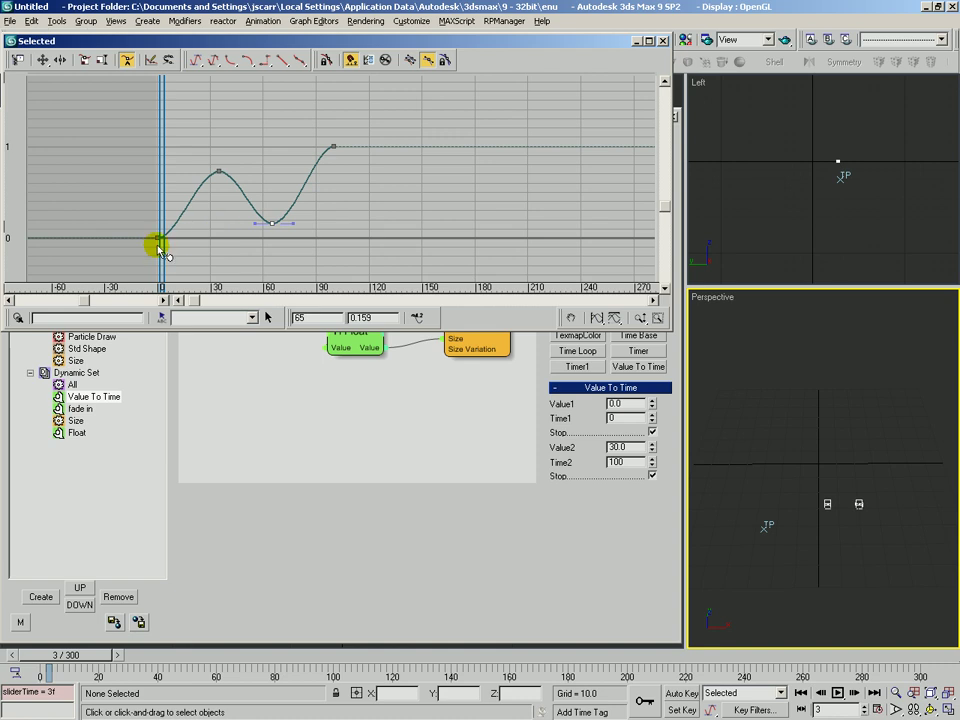
drag(163, 266, 157, 266)
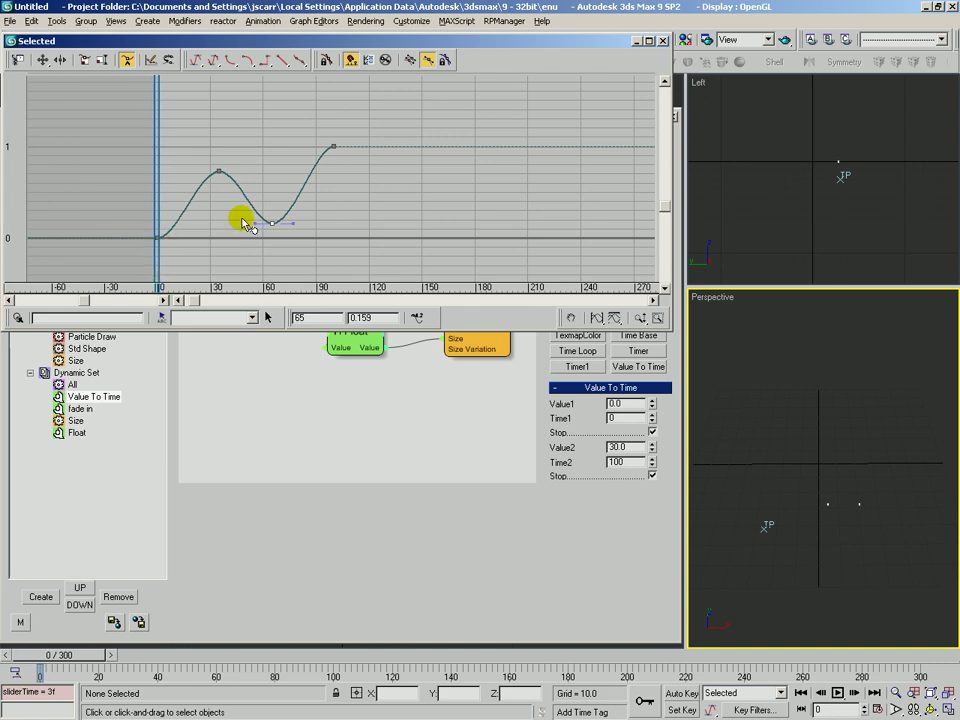
drag(160, 261, 334, 237)
right_click(336, 142)
drag(357, 131, 322, 163)
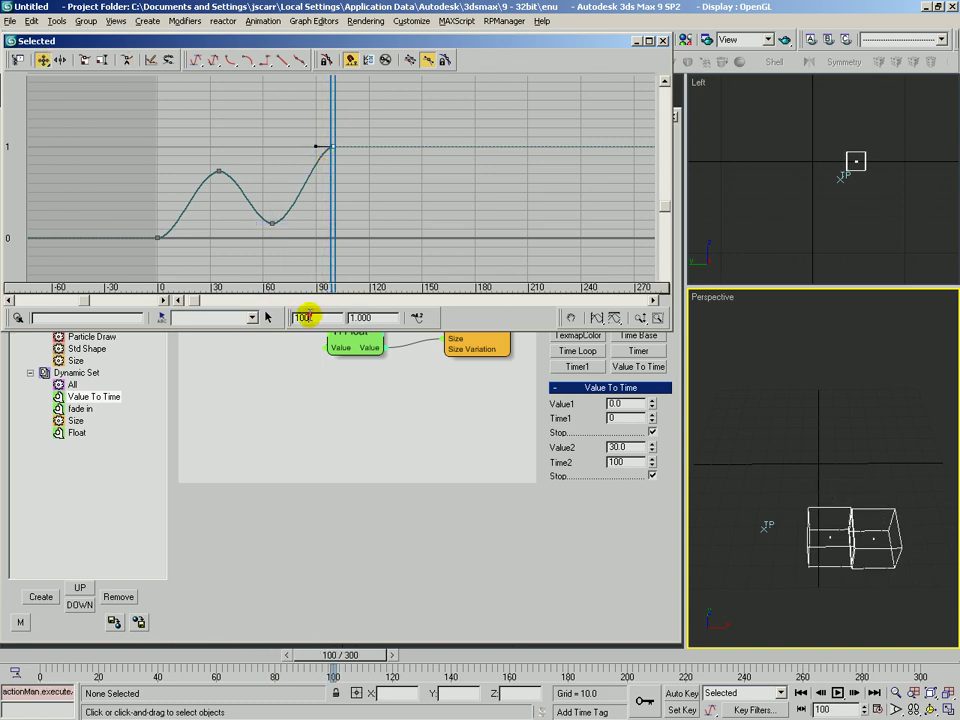
- Check the last key's value, and scrub along the fade in curve from frame 100 to frame 32 and on to frame 48
click(372, 317)
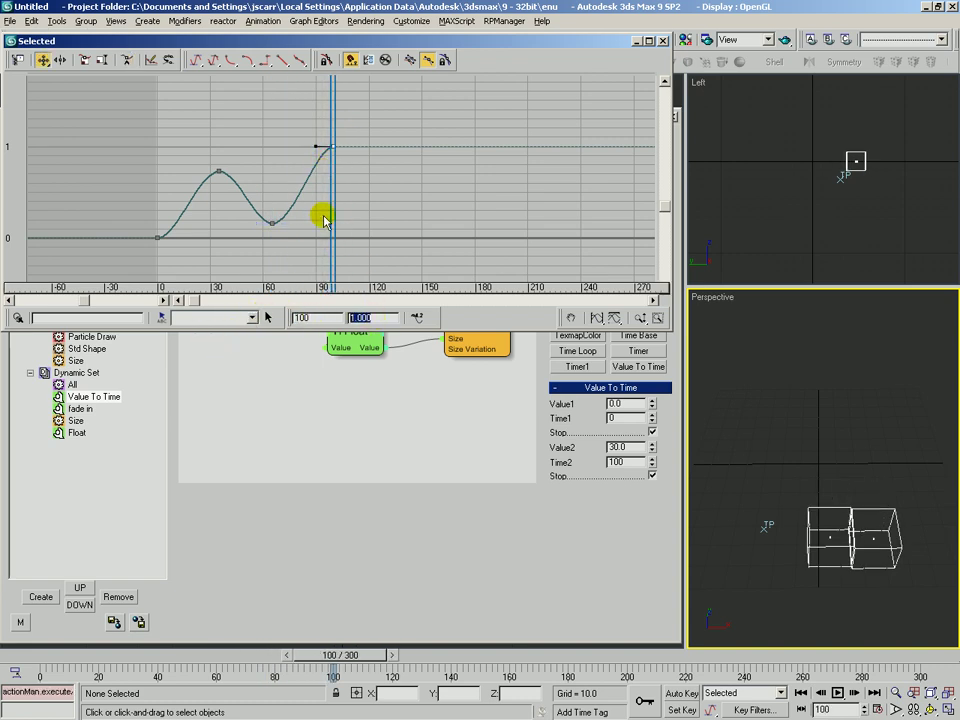
drag(331, 219, 213, 223)
click(336, 386)
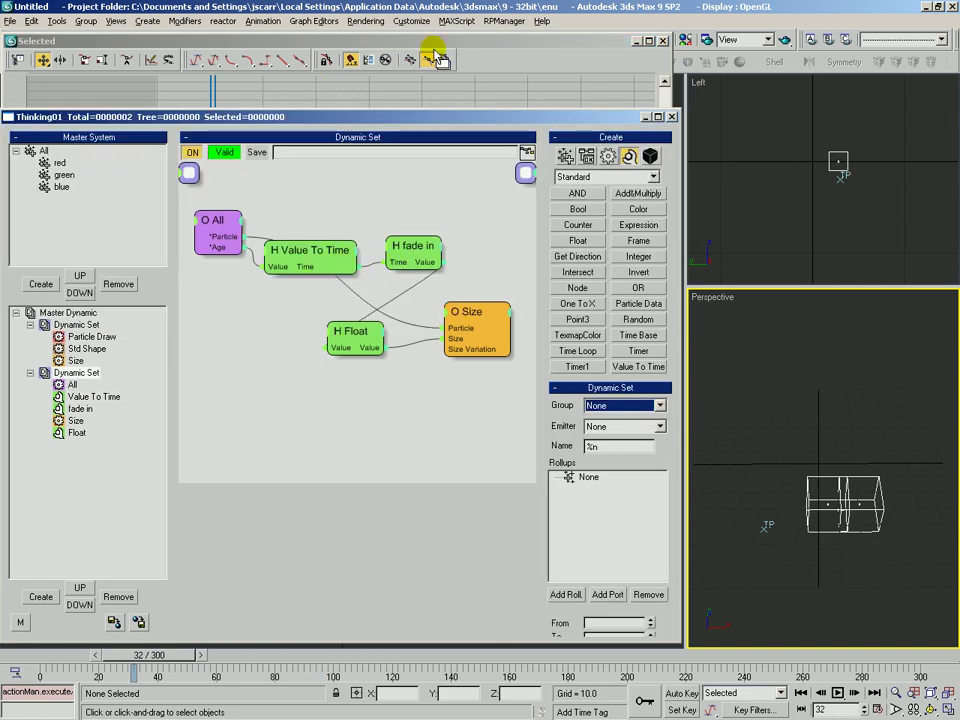
drag(434, 38, 435, 41)
drag(214, 265, 244, 264)
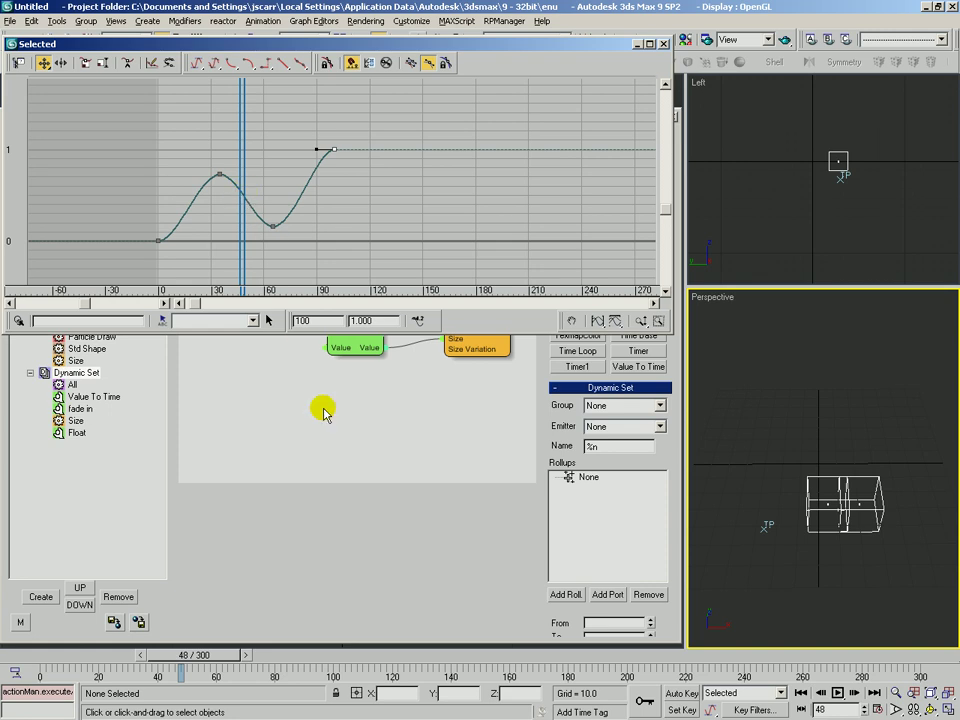
- Review the Float and Size nodes' settings, and scrub to frame 91 to examine the particle sizes
click(298, 334)
click(349, 338)
drag(349, 338, 343, 336)
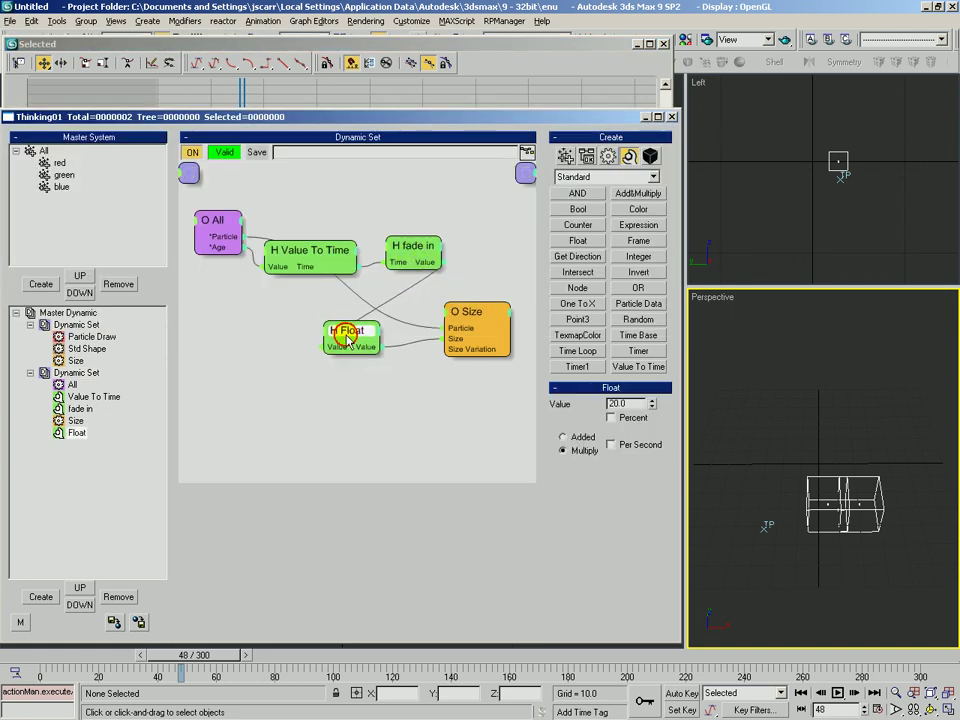
click(470, 330)
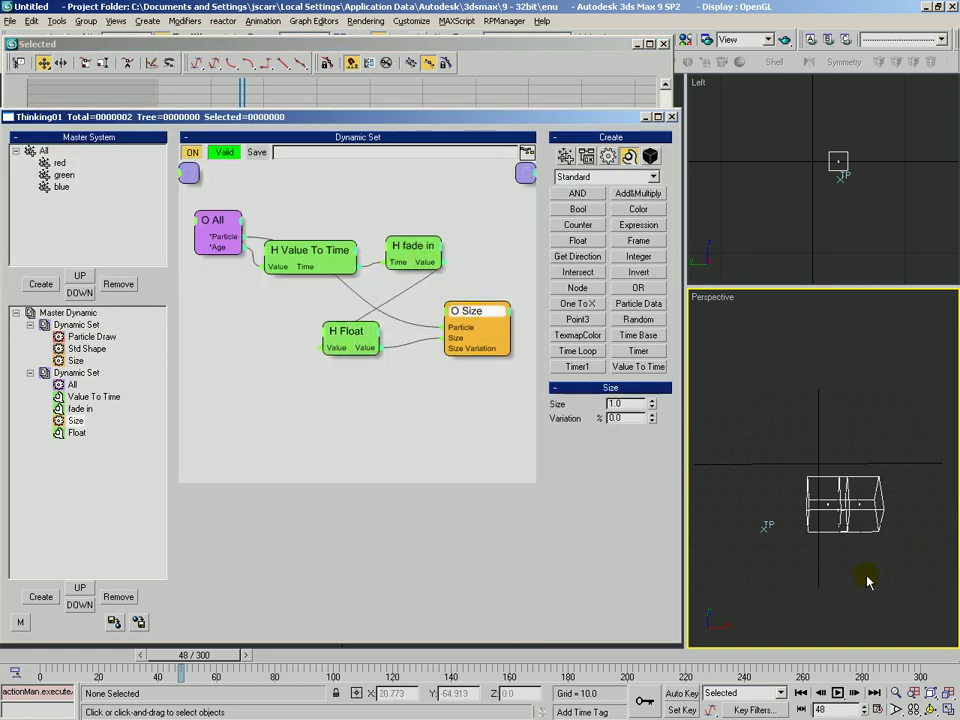
drag(193, 661, 315, 694)
- Reshape the fade in curve by moving its peak key to about frame 18 and its dip key to 0.412 at frame 63, and close the curve window
click(482, 64)
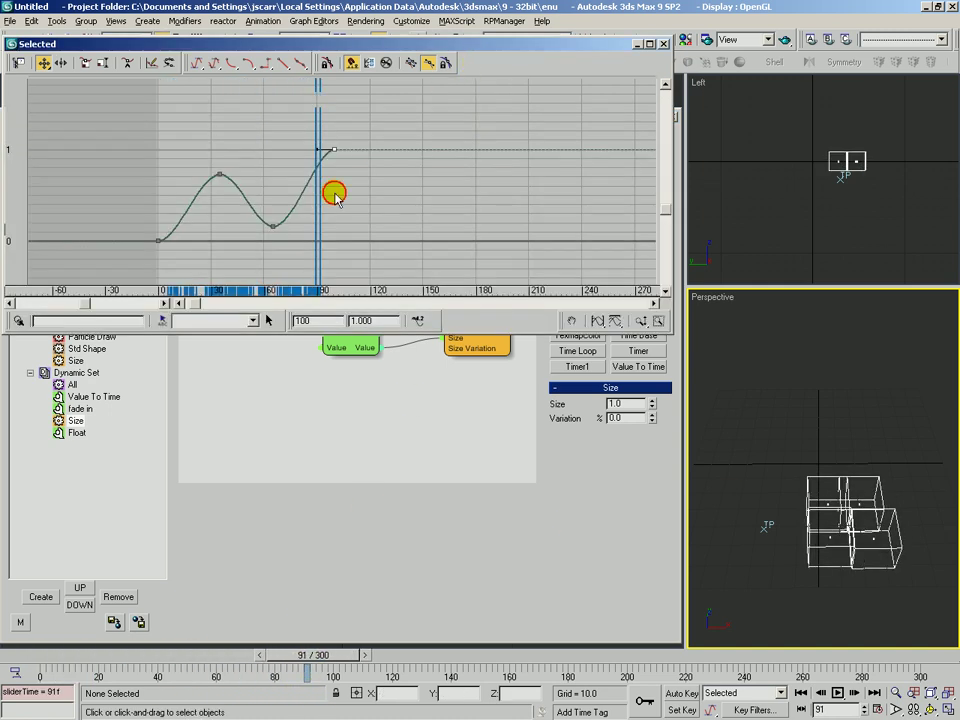
drag(314, 150, 181, 207)
click(221, 176)
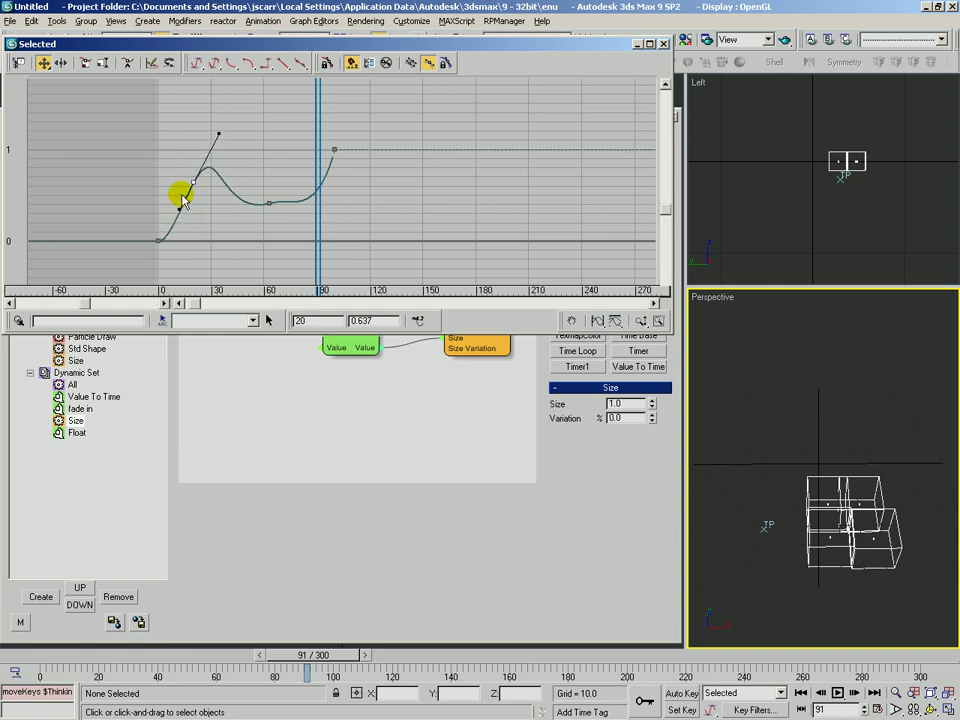
click(269, 204)
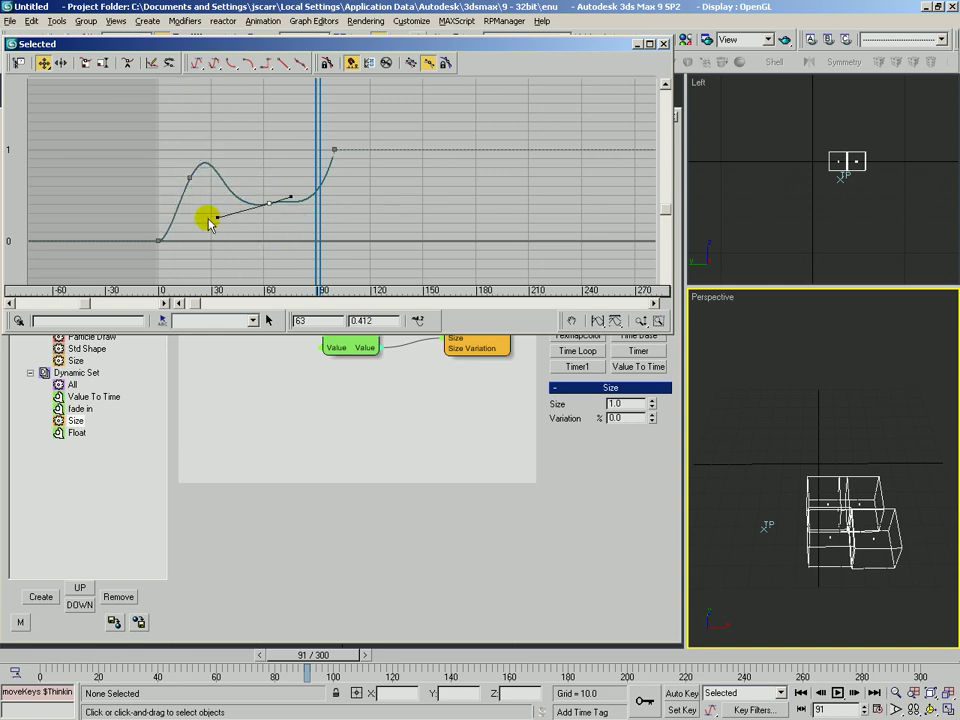
click(296, 219)
click(663, 44)
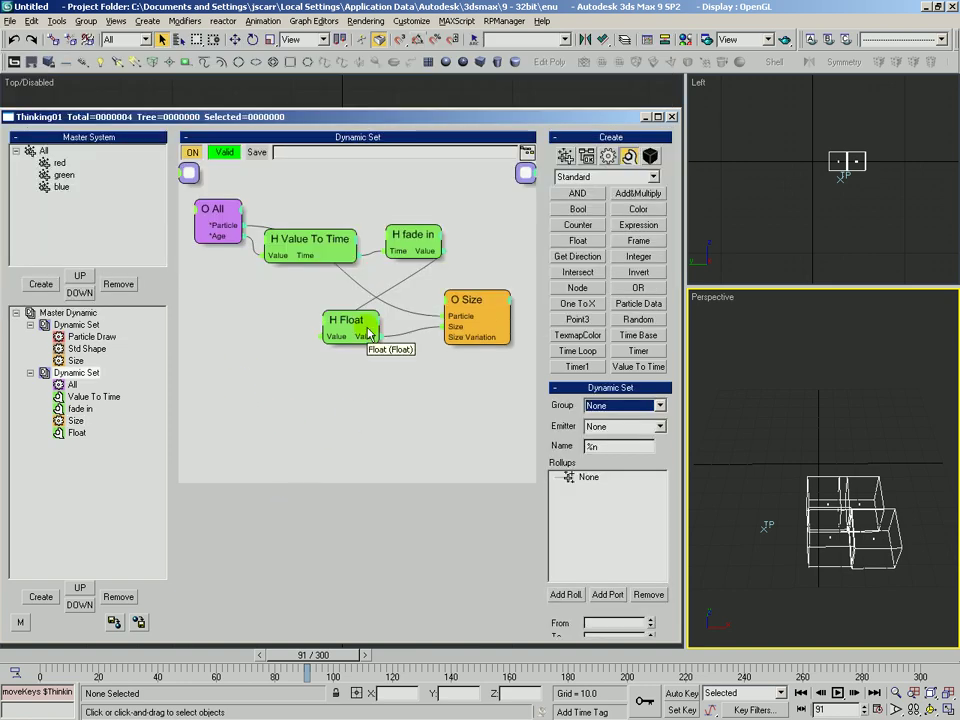
- Return to frame 0, move the fade in node directly beneath Value To Time, and delete the Float node
click(60, 660)
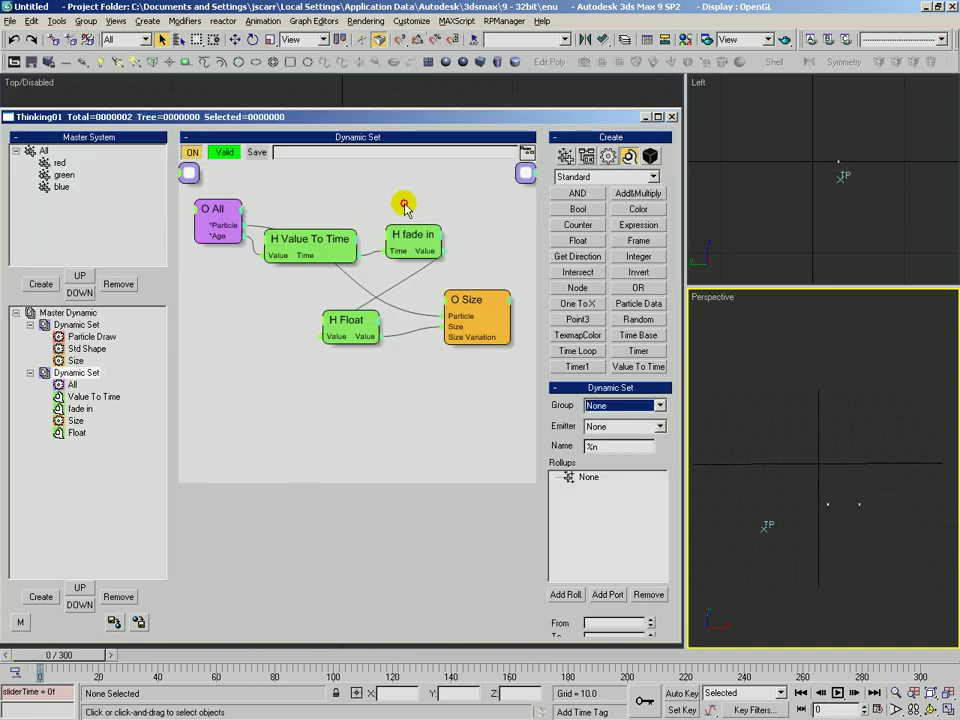
drag(413, 236, 320, 274)
click(370, 333)
key(Delete)
drag(307, 326, 313, 263)
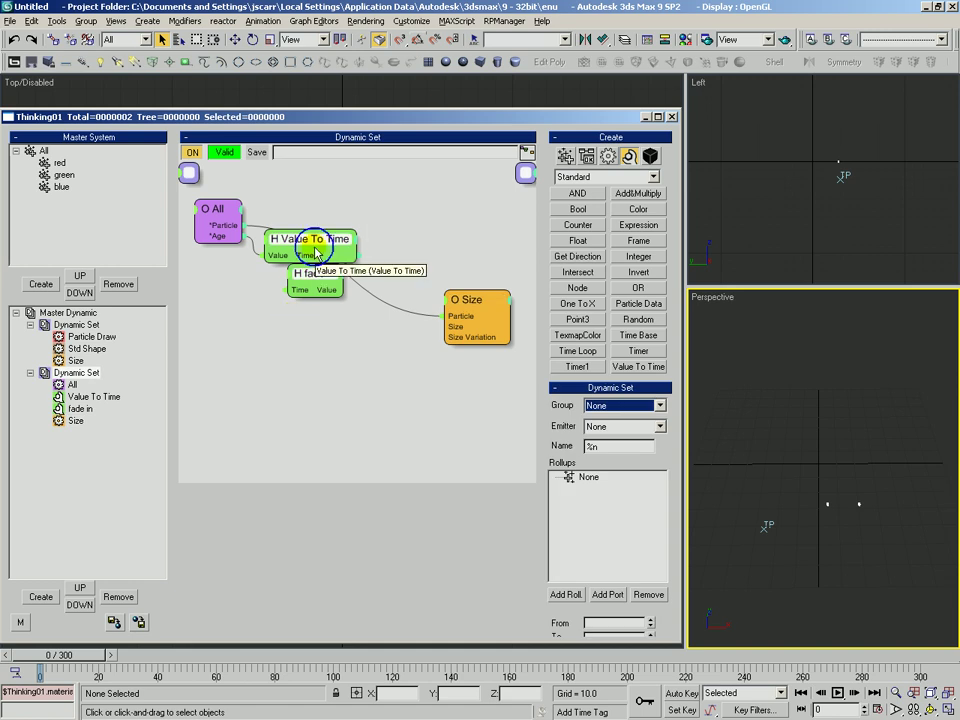
- Add the graphOp black box from the M3D_Basic set in the empty area below the fade in node, and select its Value To Time node
click(652, 158)
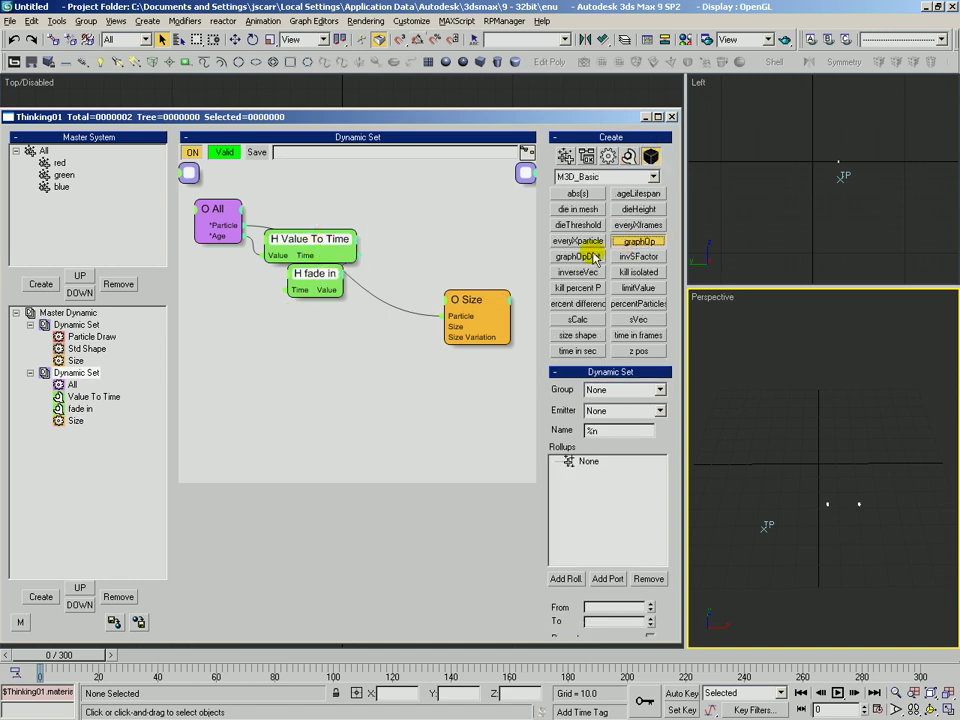
click(323, 331)
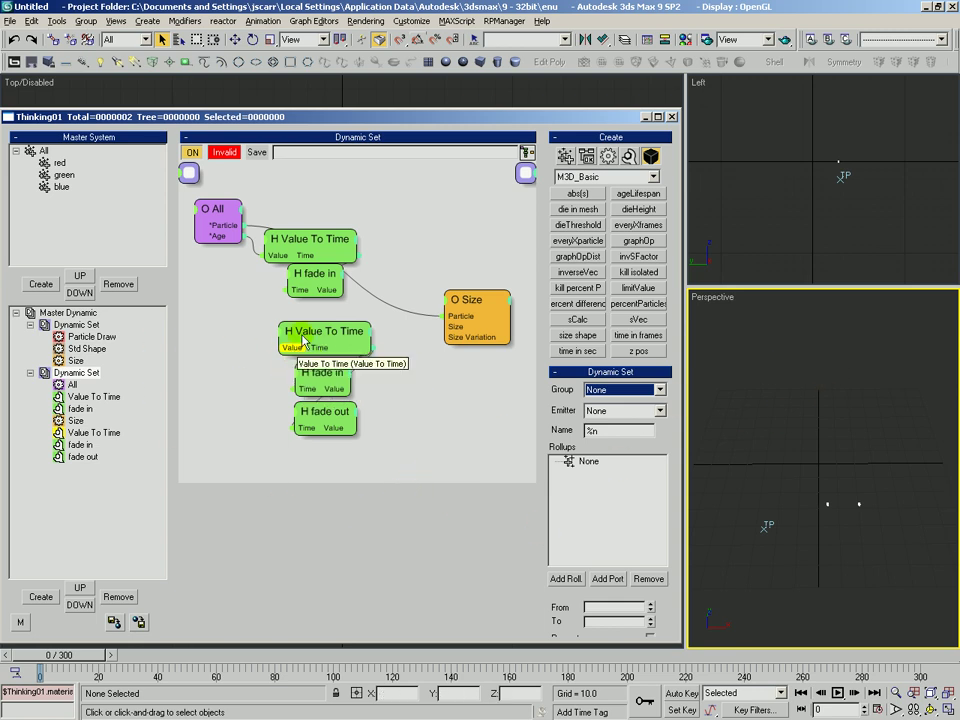
drag(306, 346, 302, 345)
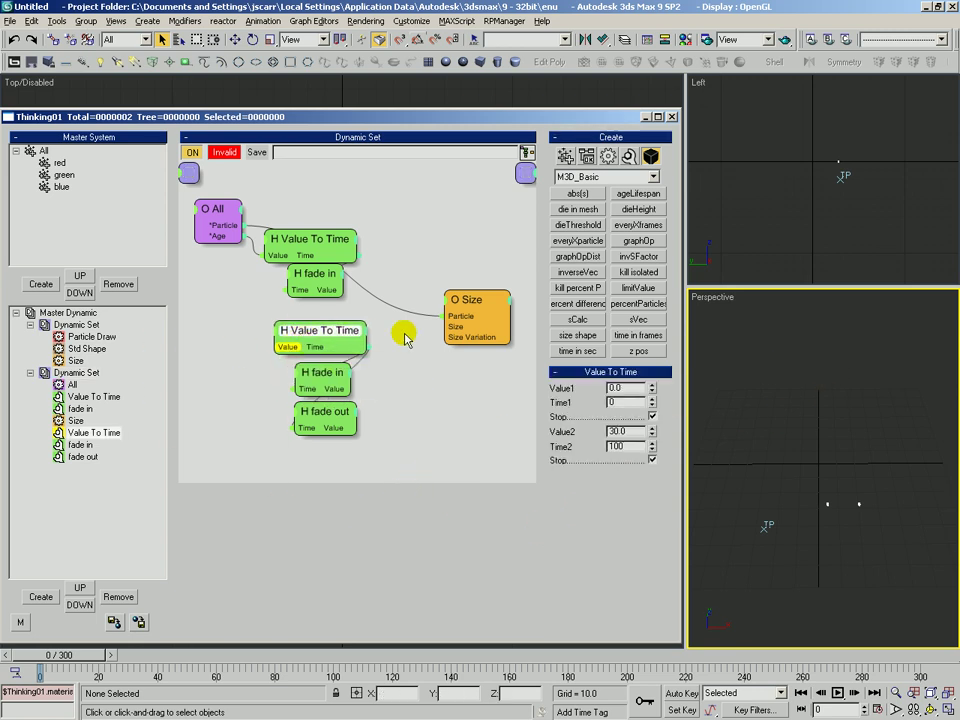
- Open the copy and save commands for all nodes in the dynamic set
right_click(421, 388)
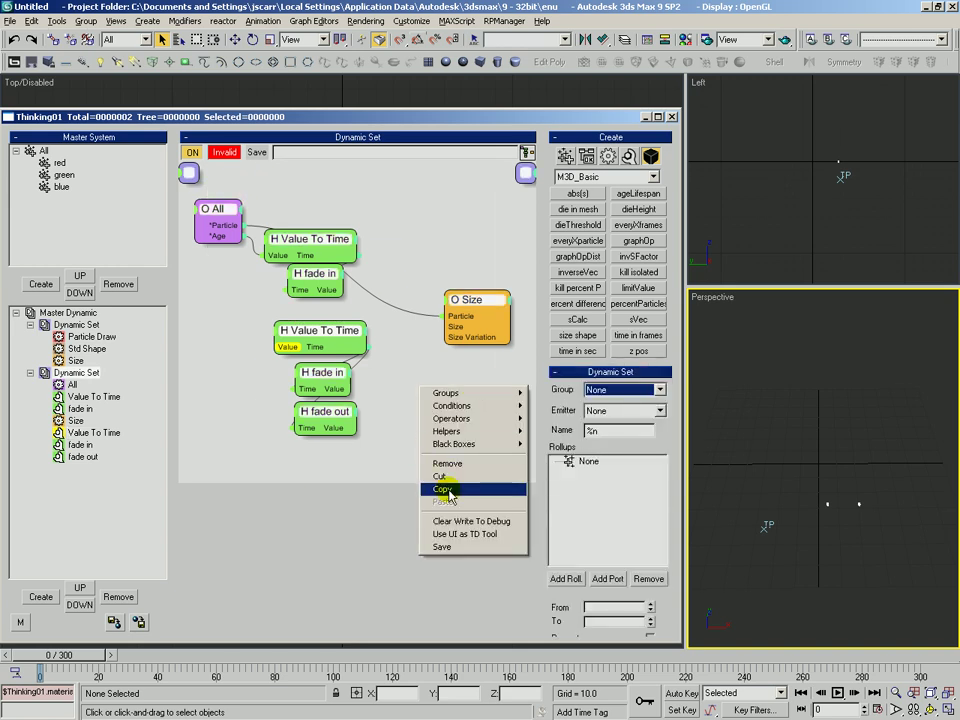